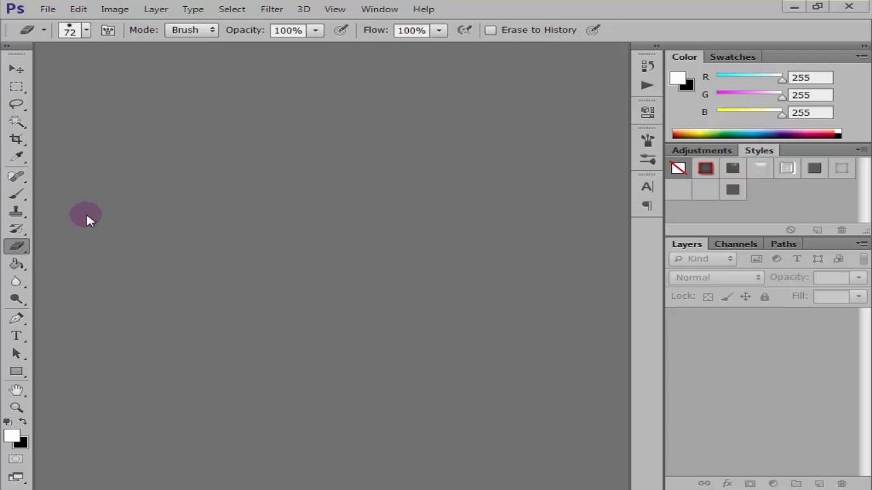
Create a new blank white 1024 x 768 pixel document.
click(45, 9)
click(42, 25)
drag(399, 177, 325, 179)
drag(384, 197, 334, 196)
click(645, 119)
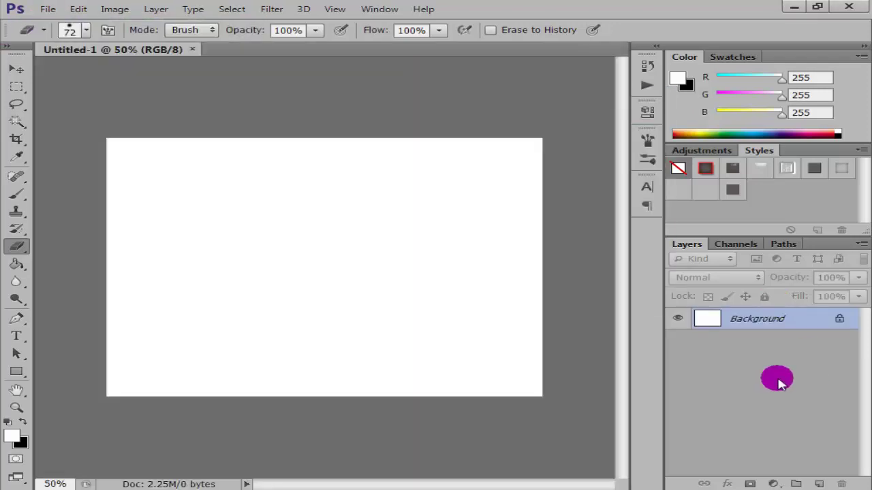
Set the foreground colour to pale pink f8cece.
click(12, 435)
double_click(492, 280)
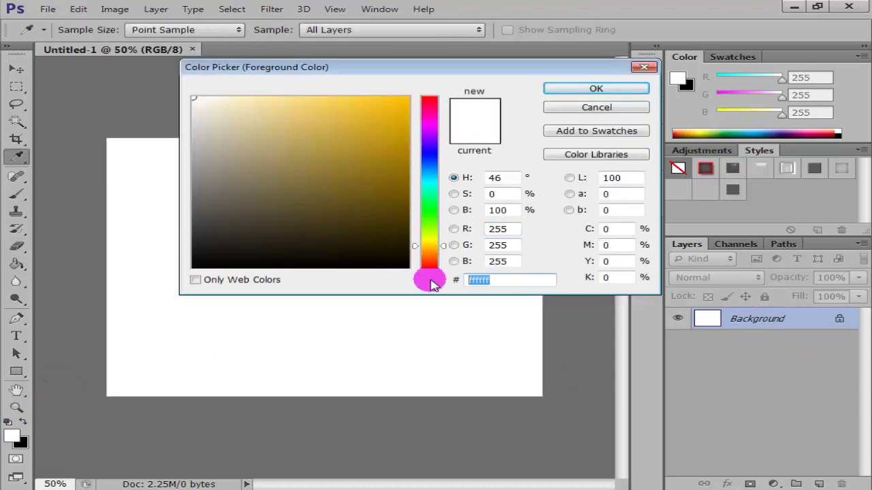
text(f8cece)
click(497, 285)
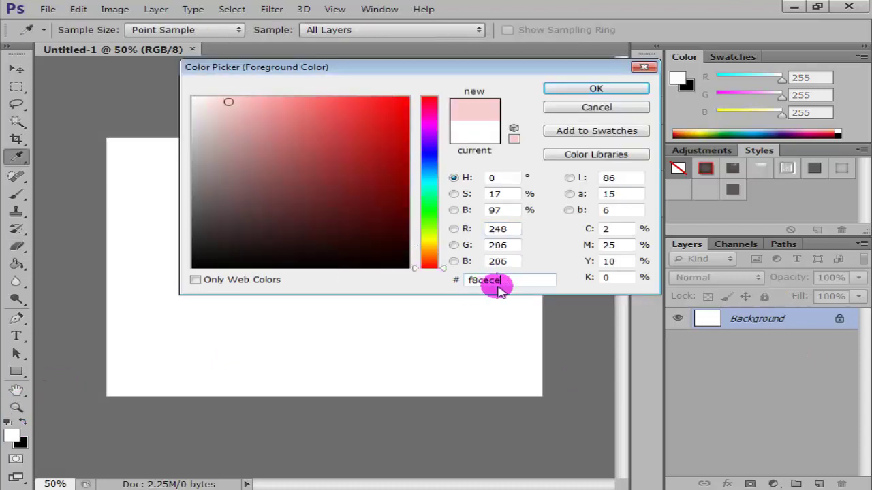
double_click(523, 284)
click(538, 279)
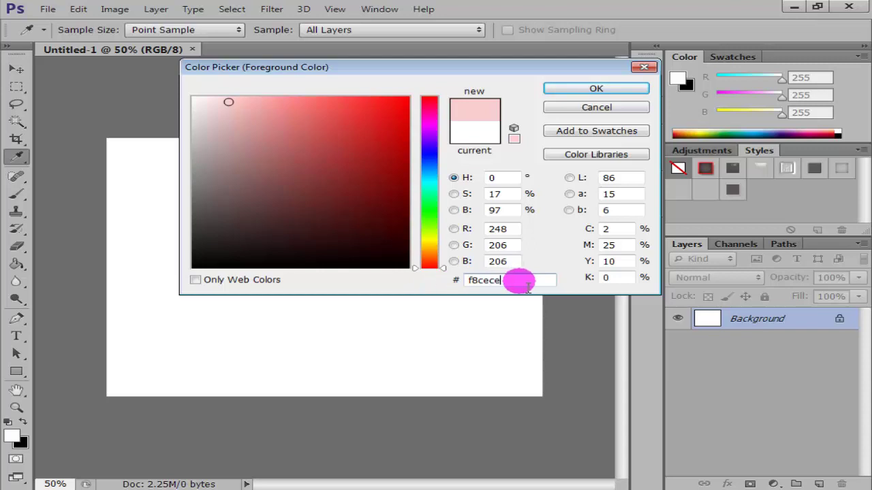
click(547, 95)
Fill the canvas with the pink using the Paint Bucket, then fit it to screen.
key(e)
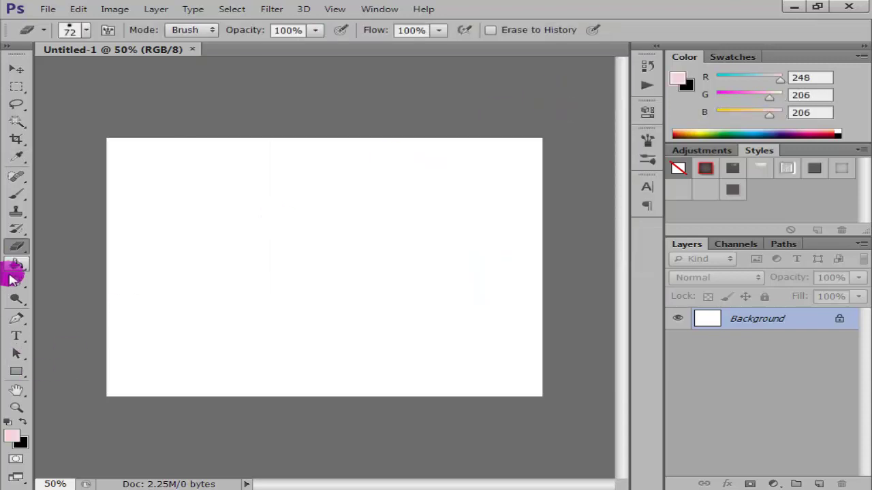
click(16, 264)
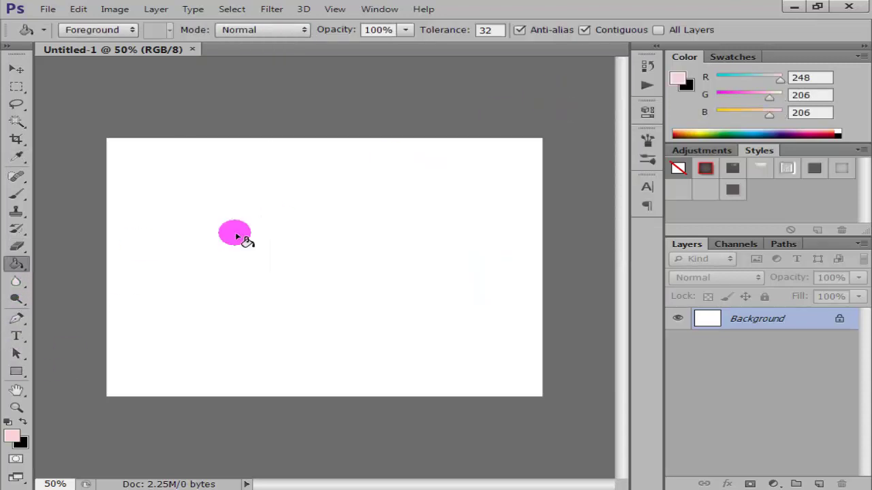
click(255, 231)
click(16, 407)
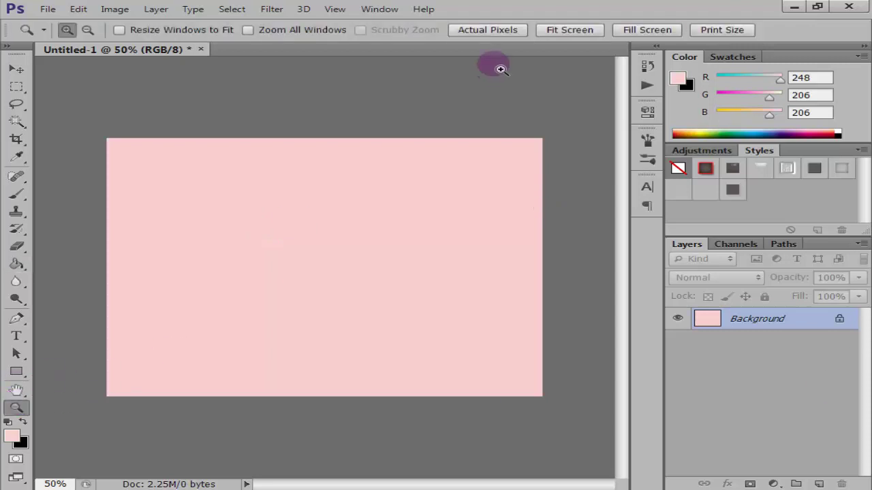
click(507, 30)
click(563, 30)
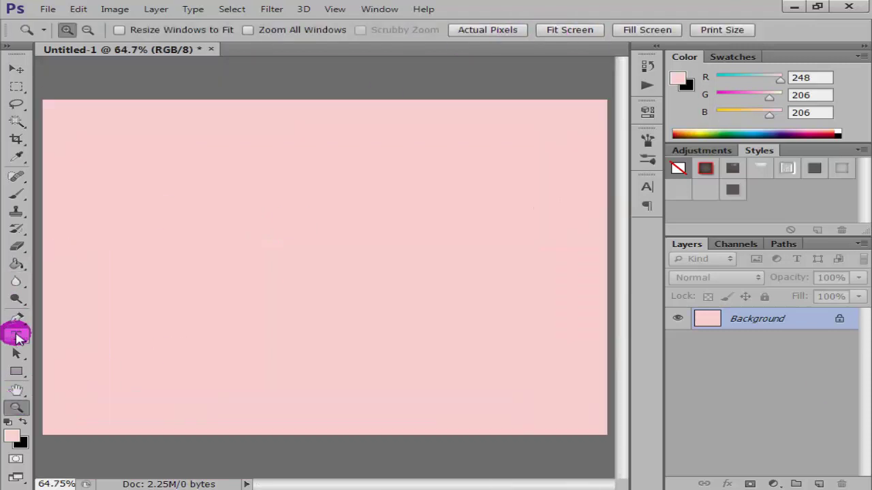
click(16, 336)
Start a text line in Janda Manatee at 250 pt with tracking 20.
click(179, 249)
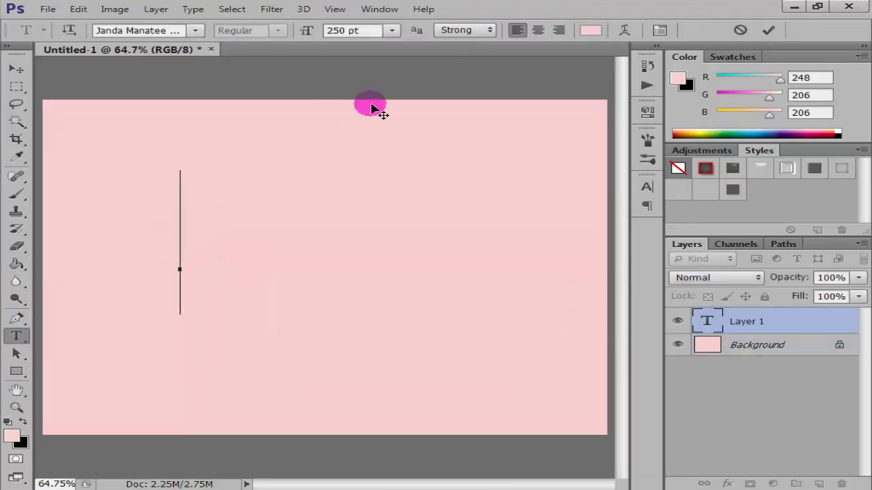
click(137, 30)
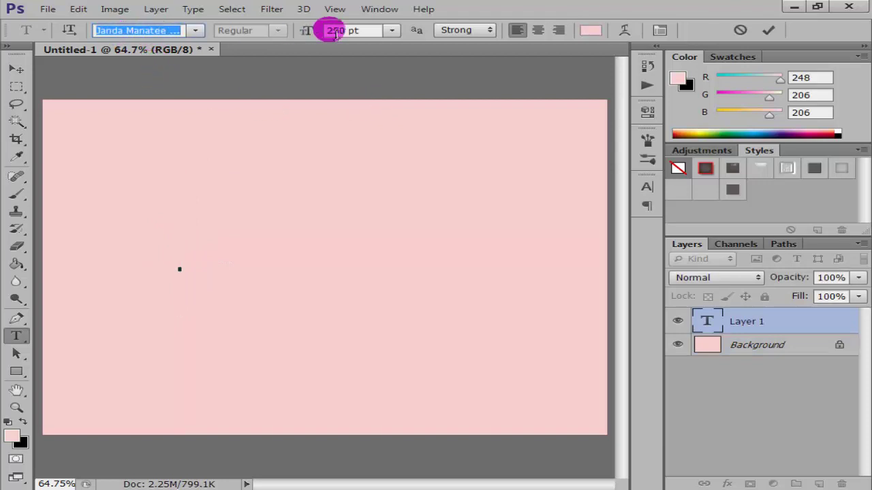
click(361, 30)
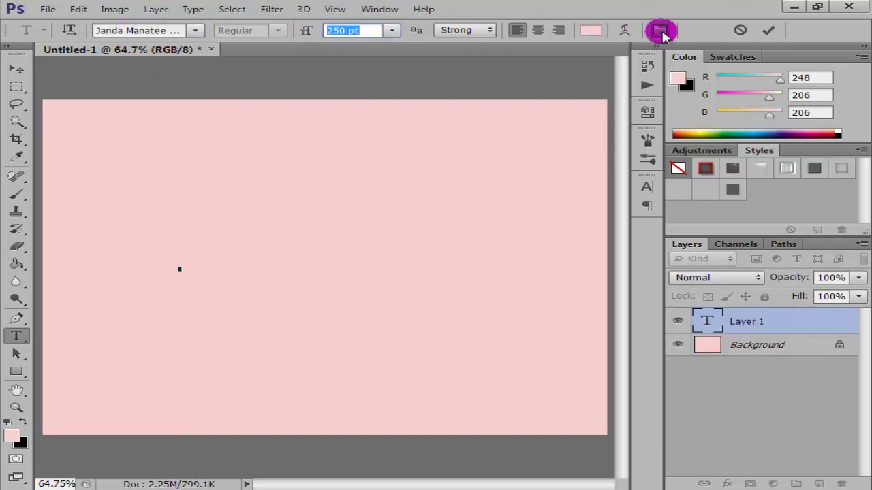
click(660, 30)
click(590, 218)
click(469, 218)
click(463, 234)
click(578, 235)
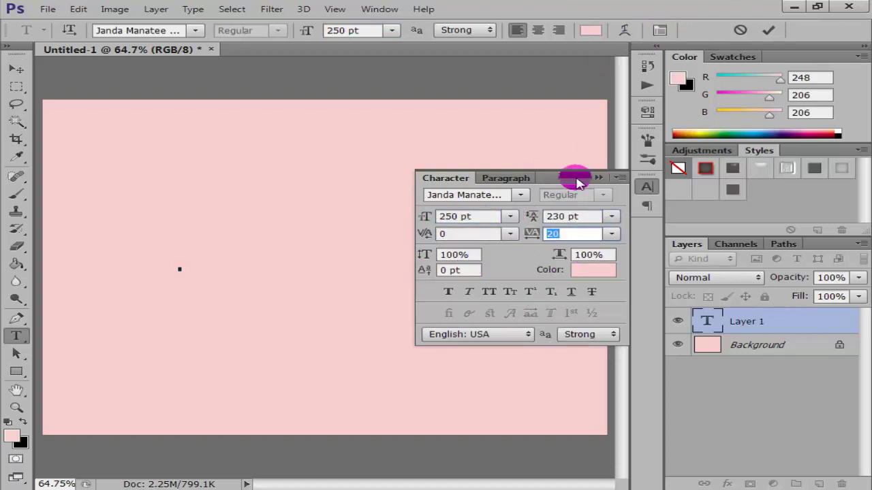
key(Return)
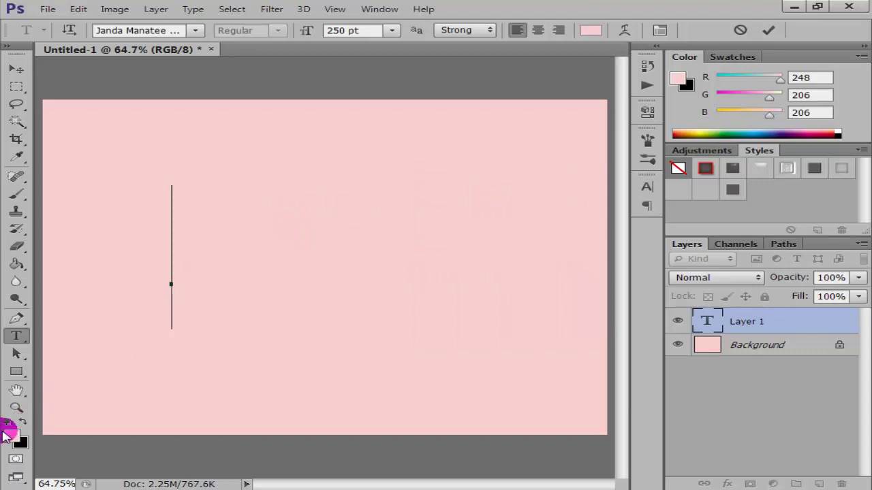
Type 'Berry' in red f12f2f, move it lower left, and commit.
click(11, 436)
double_click(499, 280)
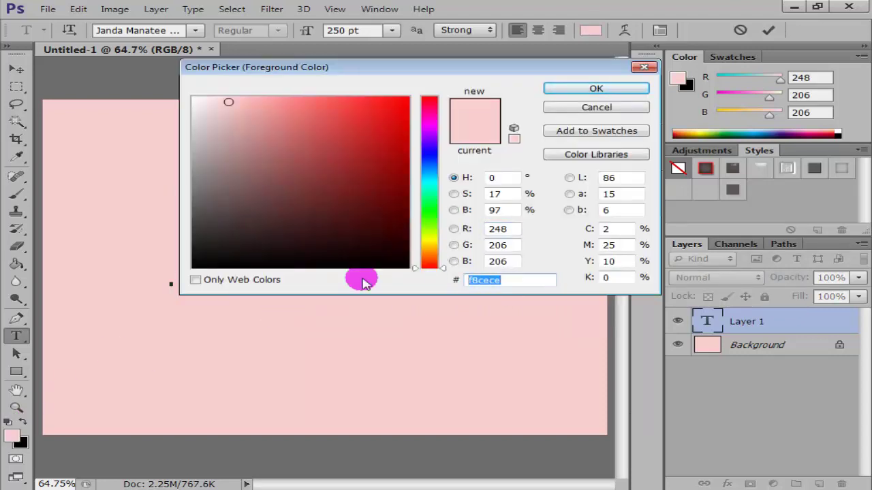
text(f12f2f)
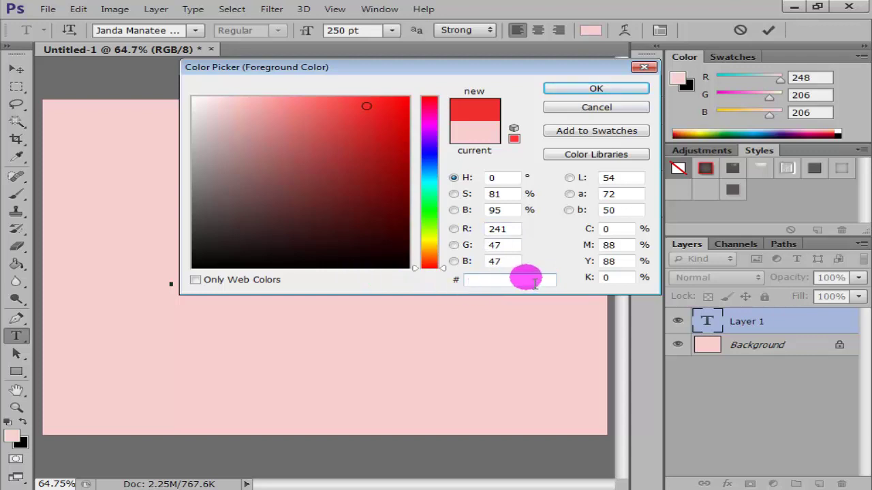
click(625, 90)
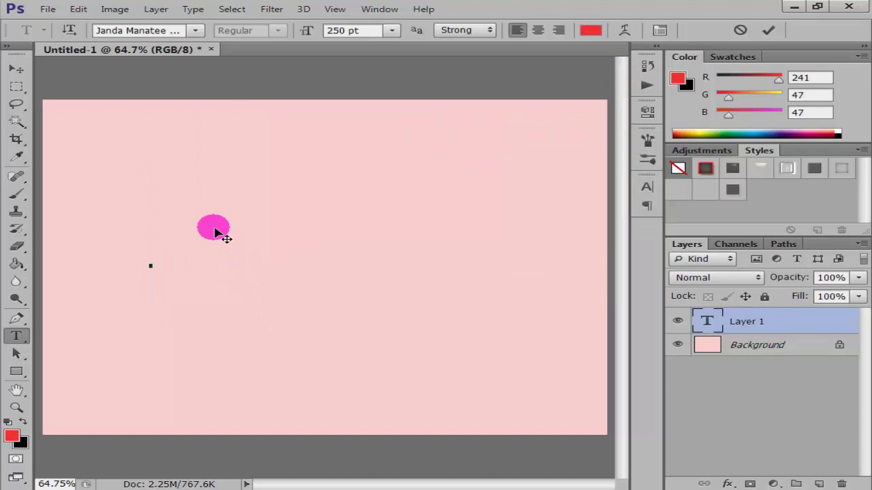
text(Berr)
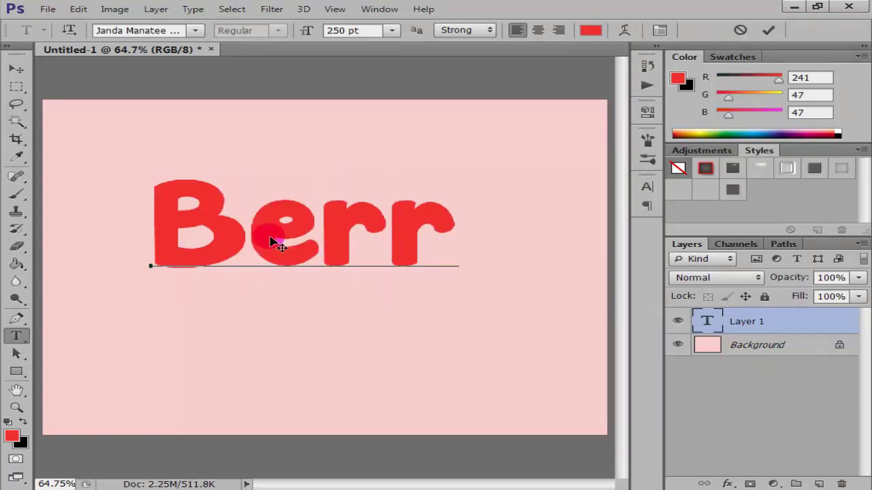
text(y)
drag(224, 145, 196, 175)
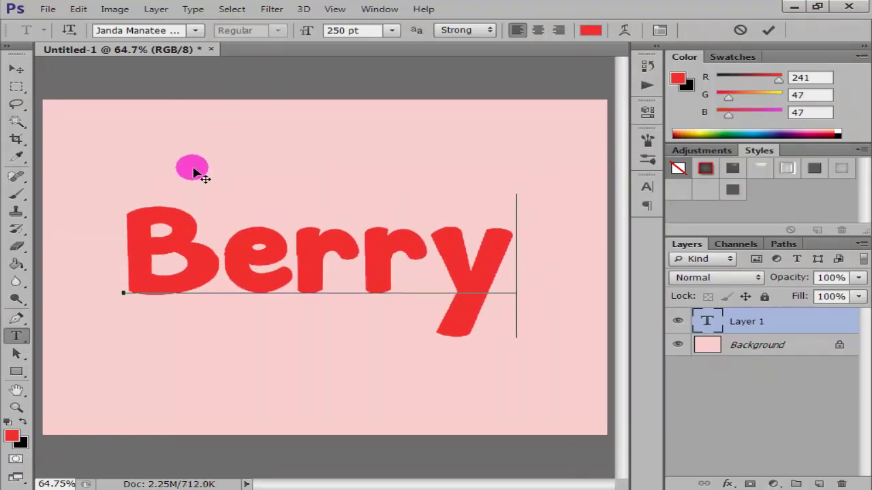
click(15, 86)
Duplicate the Berry layer twice and apply a preset style to the original Berry.
drag(751, 344, 819, 484)
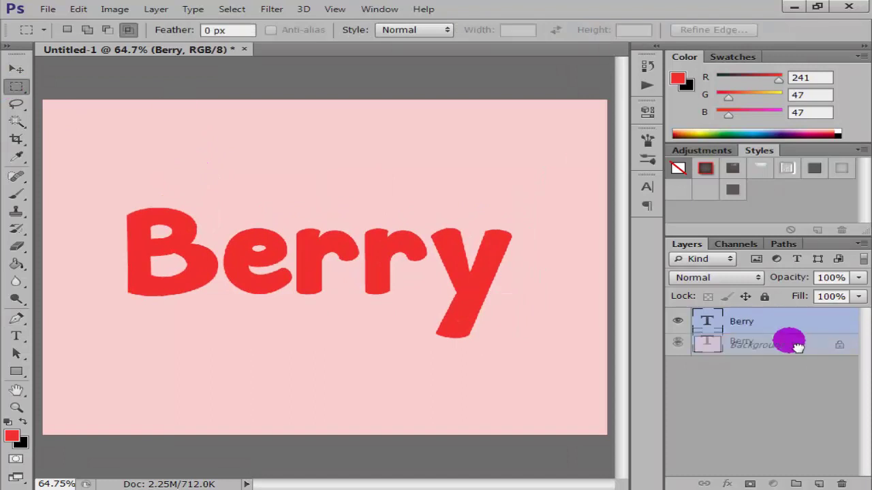
drag(803, 327, 819, 484)
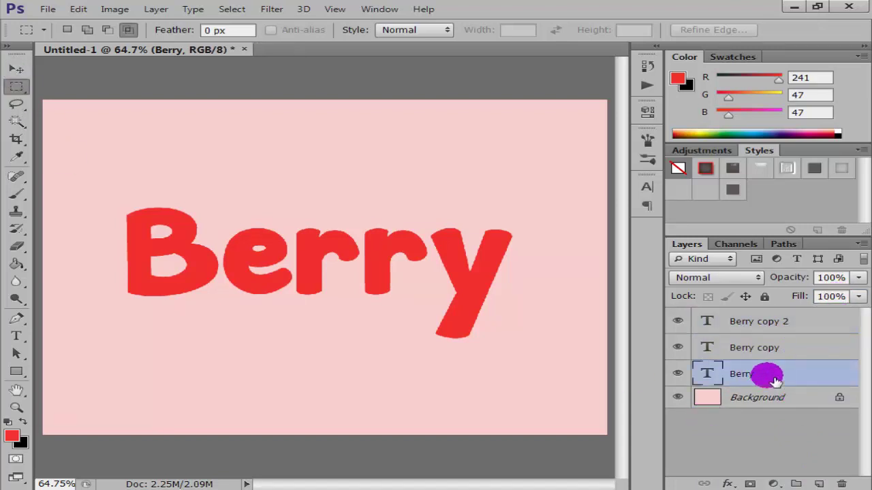
click(705, 170)
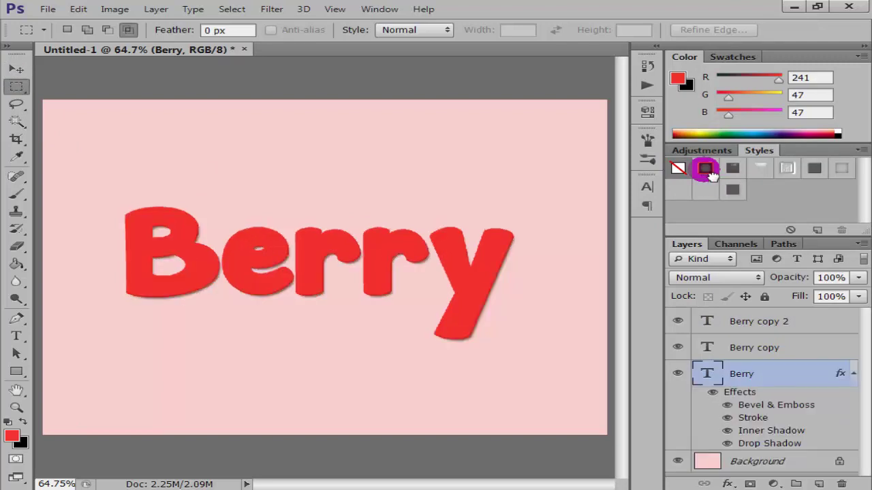
click(17, 407)
click(465, 32)
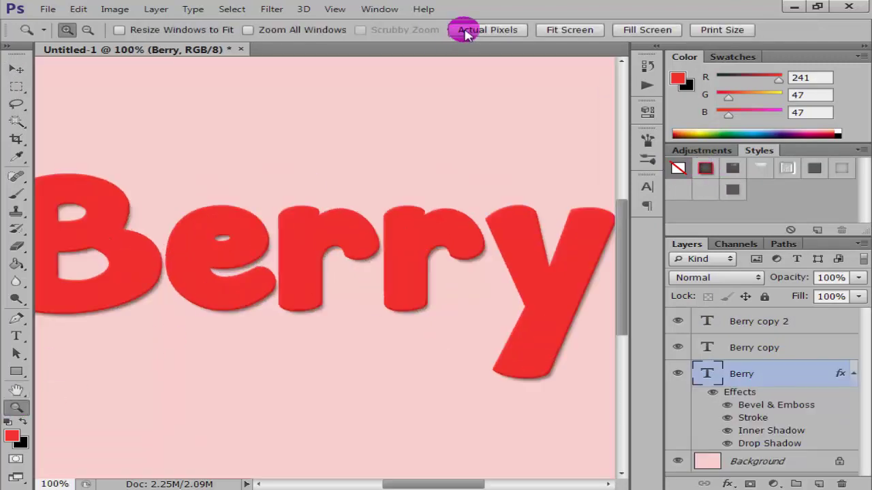
drag(451, 472, 434, 475)
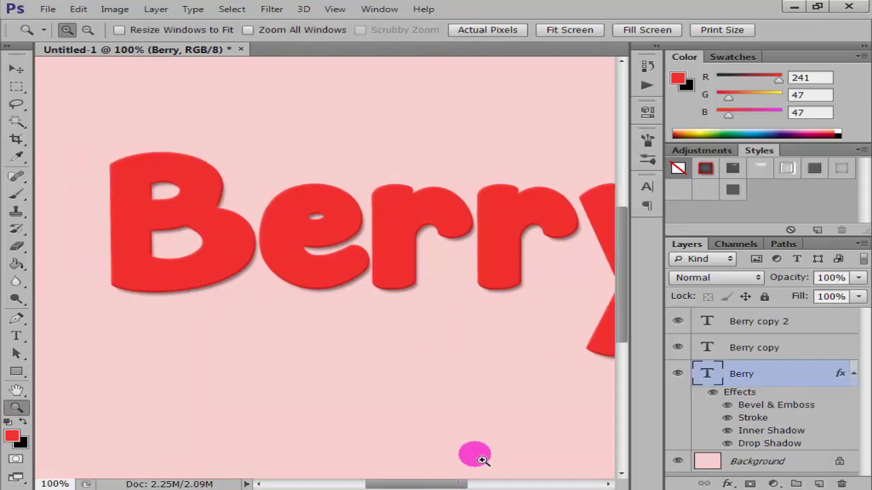
click(854, 374)
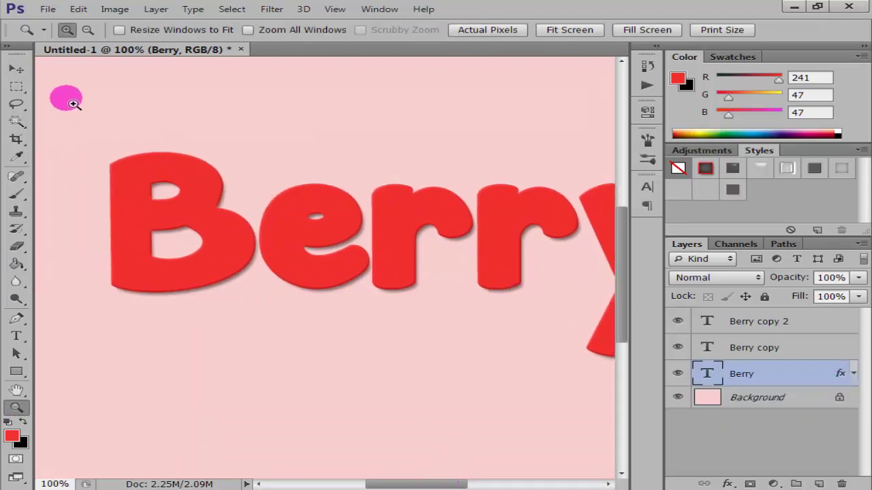
Nudge the original Berry layer right and down to offset its stroke.
click(18, 70)
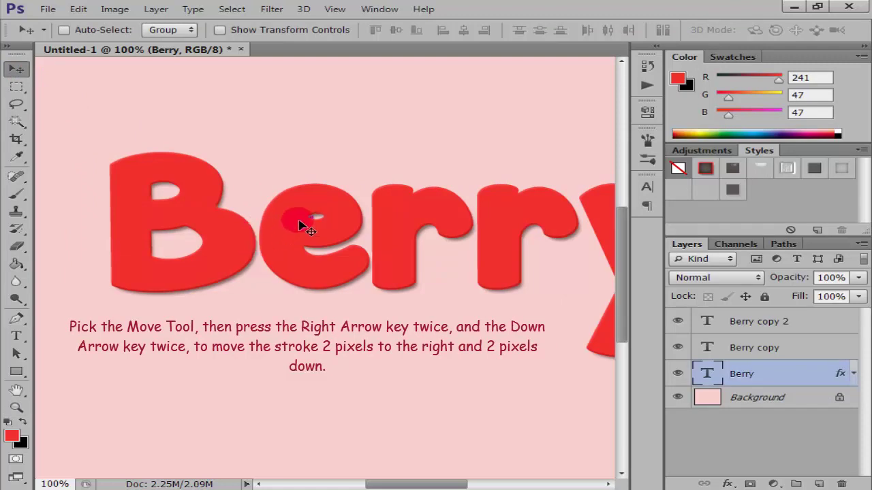
key(Right)
key(Right)
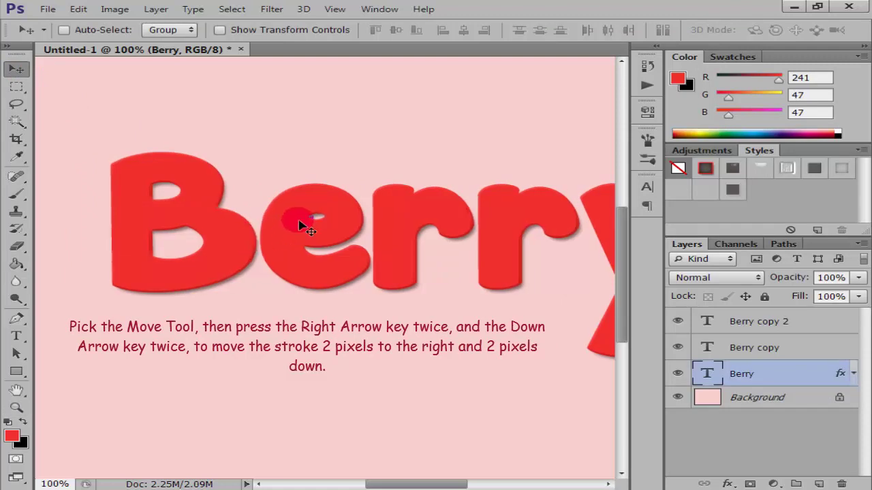
key(Down)
key(Down)
key(Down)
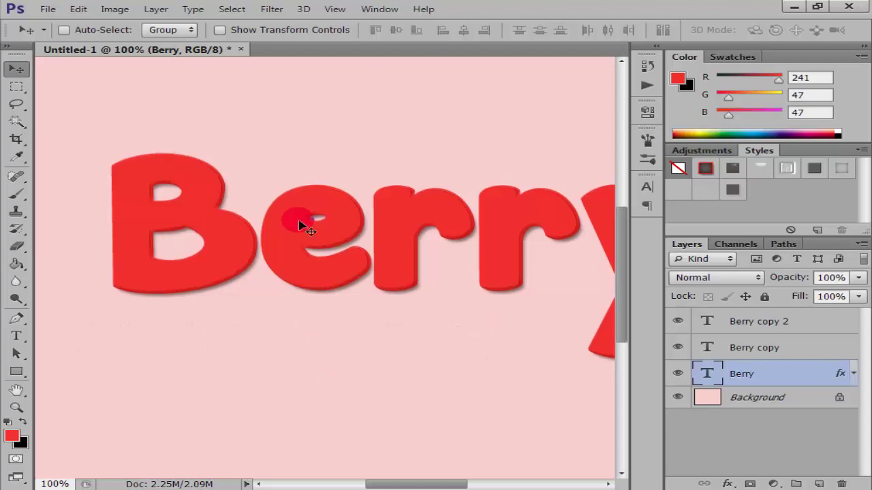
Set Berry copy 2's fill to 0%, then select the original Berry layer.
click(776, 321)
click(859, 297)
drag(839, 320, 730, 313)
click(775, 374)
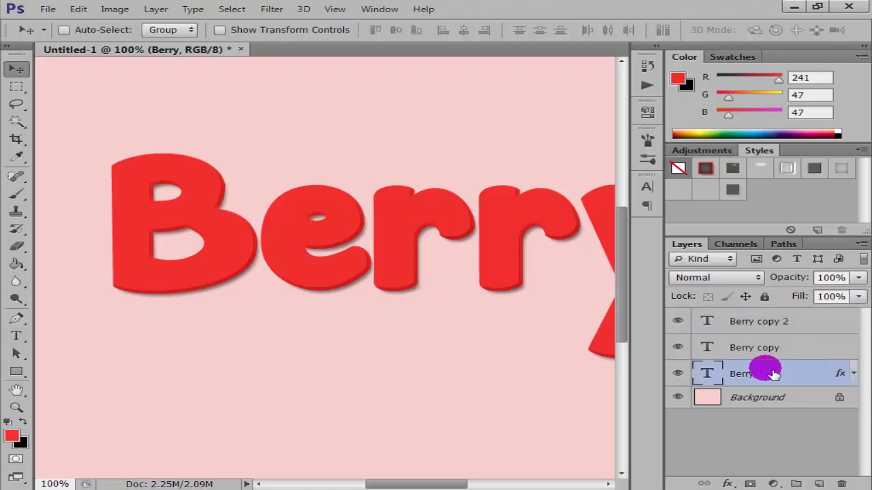
Apply glossy bevel presets from the Styles panel to Berry copy and Berry copy 2.
click(779, 344)
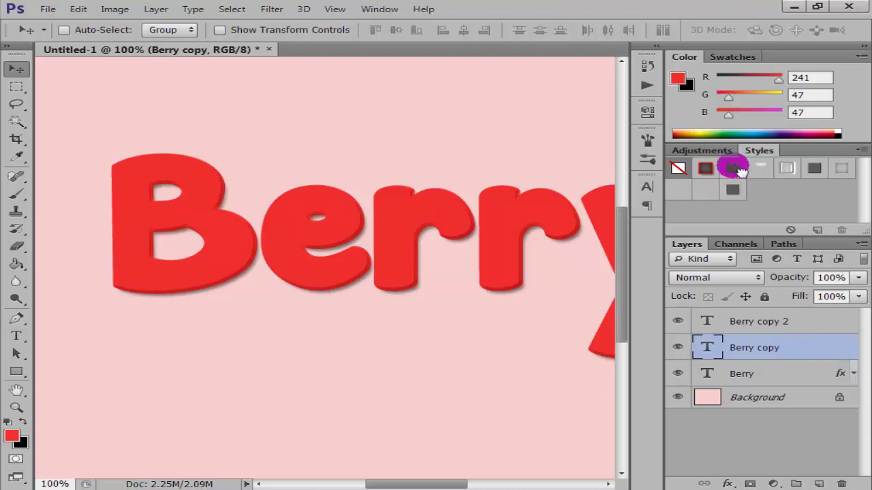
click(733, 168)
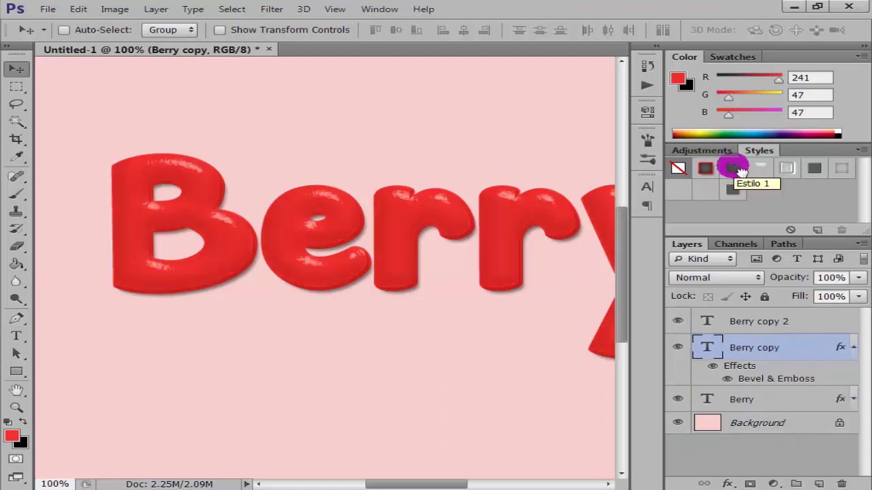
click(854, 348)
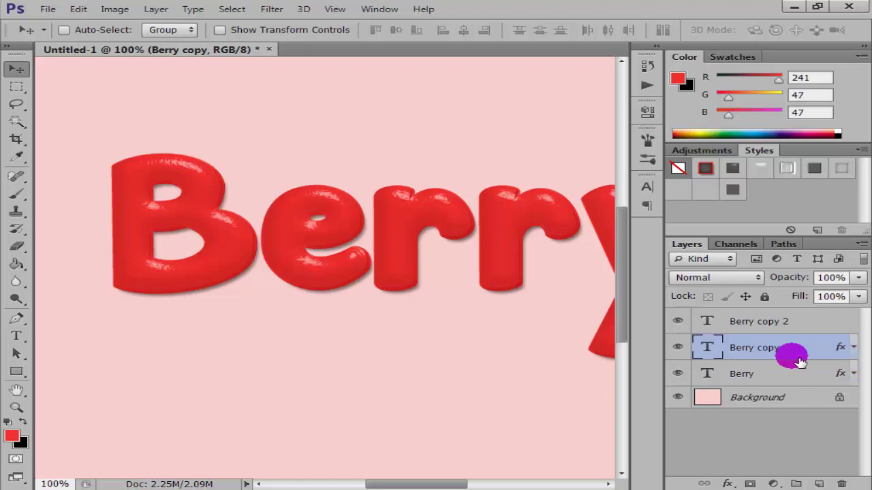
click(817, 325)
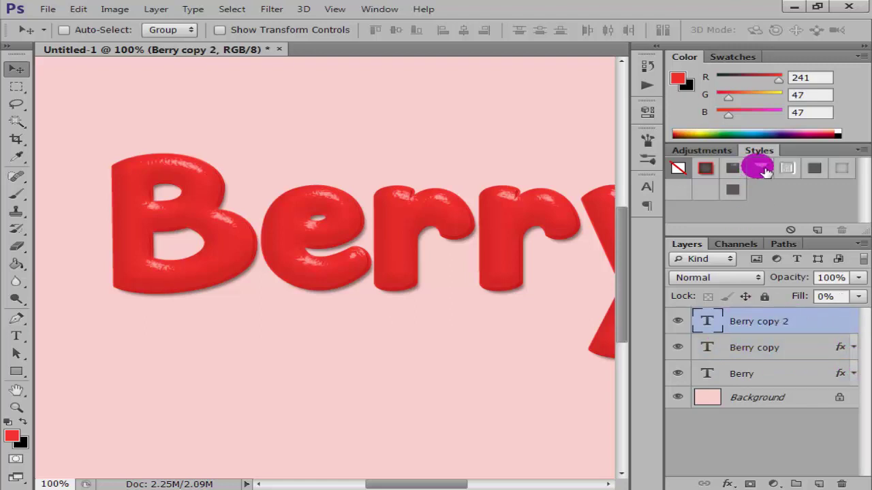
click(762, 169)
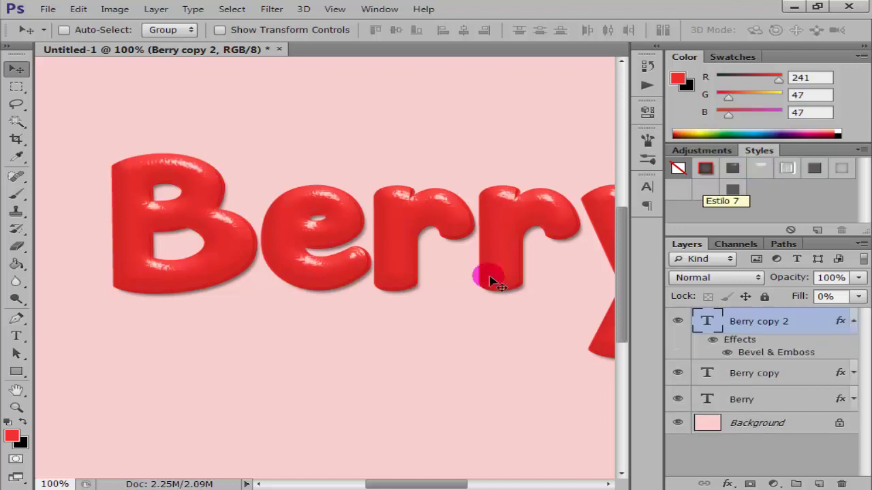
scroll(511, 279, up, 1)
click(853, 321)
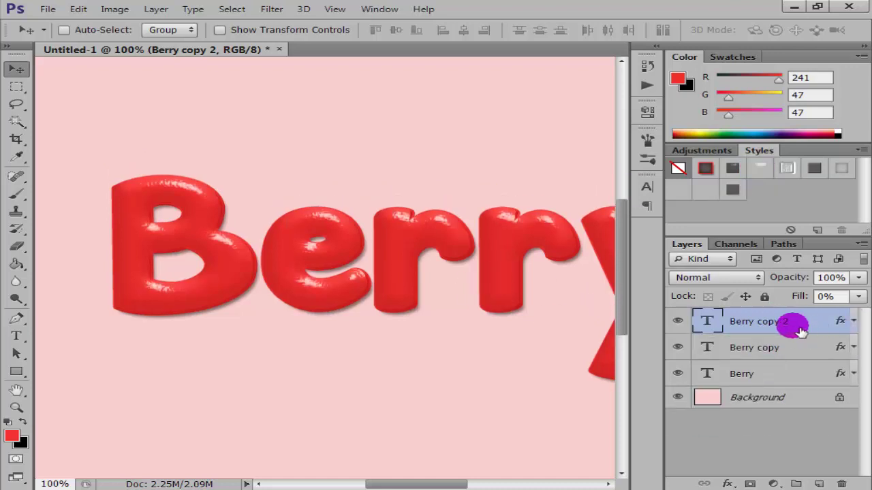
Add an empty layer named Seeds on top and pick golden yellow d9a907 as foreground.
click(818, 484)
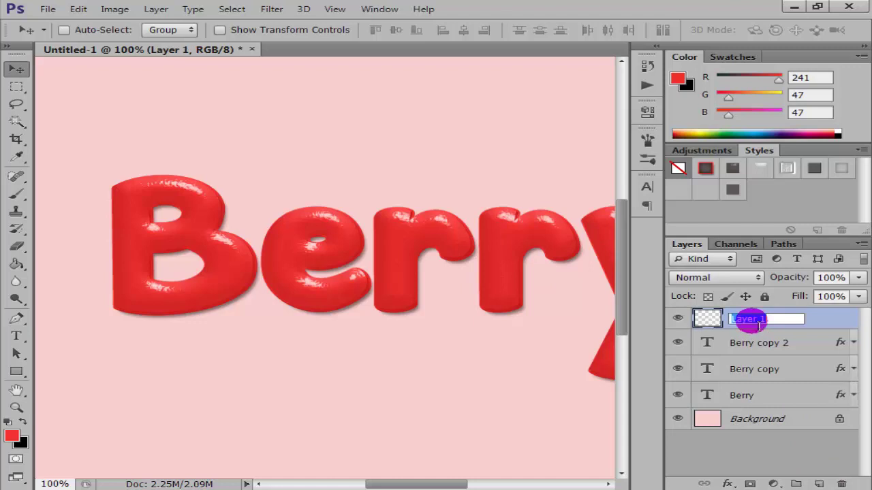
click(851, 320)
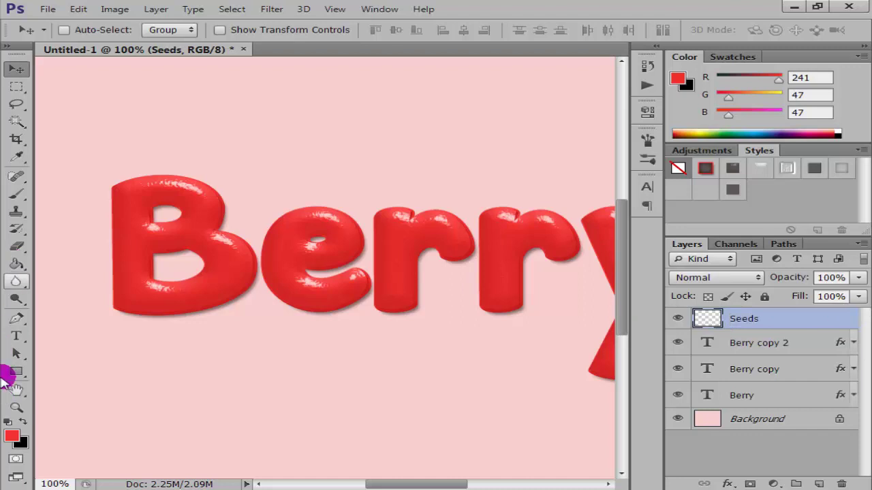
click(14, 437)
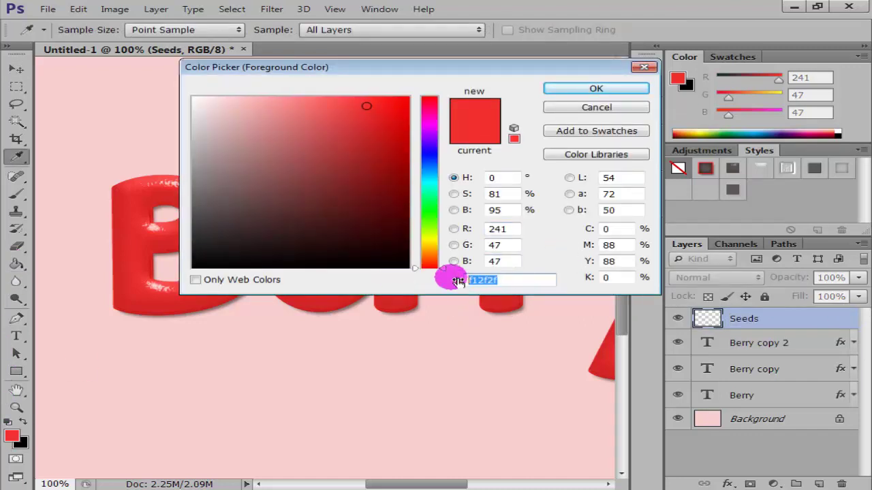
text(d9a907)
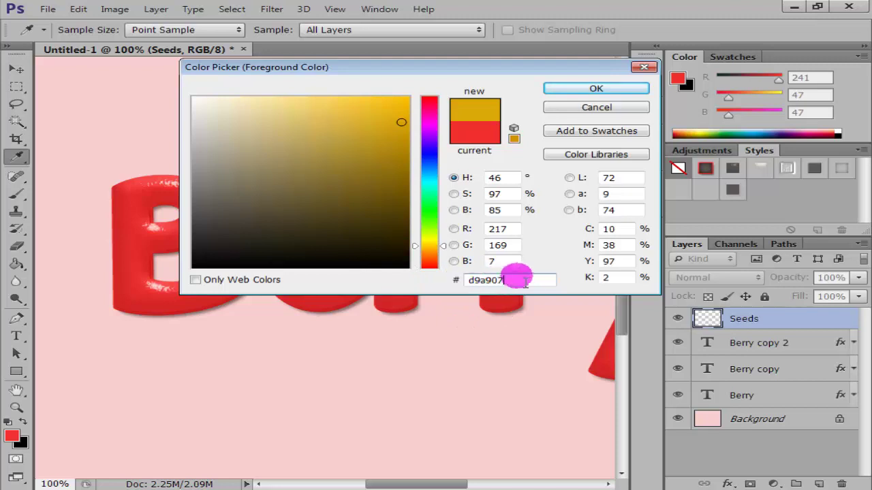
double_click(487, 279)
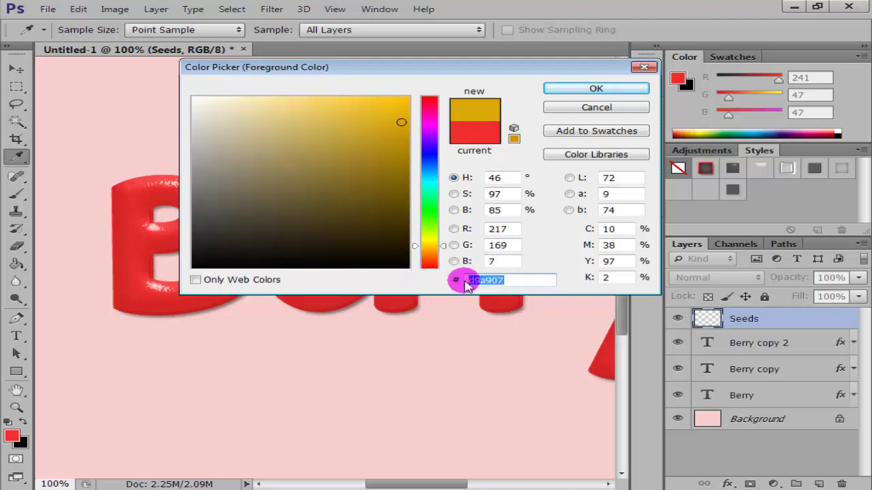
click(578, 86)
key(v)
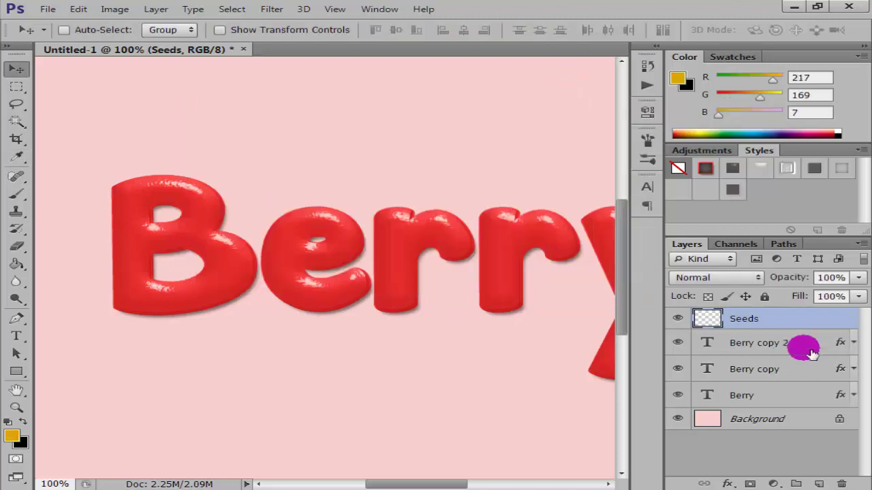
Select the 10 px Brush tool, browsing presets and cancelling the Load Brushes dialog.
click(17, 195)
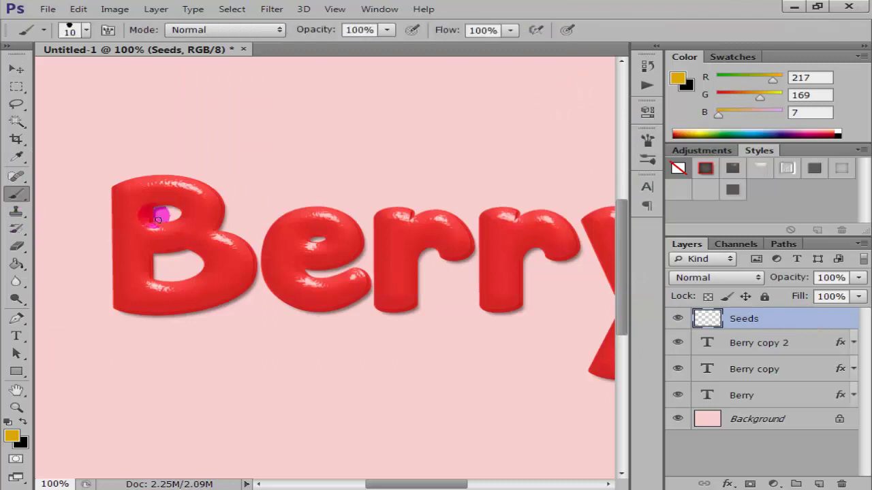
right_click(279, 196)
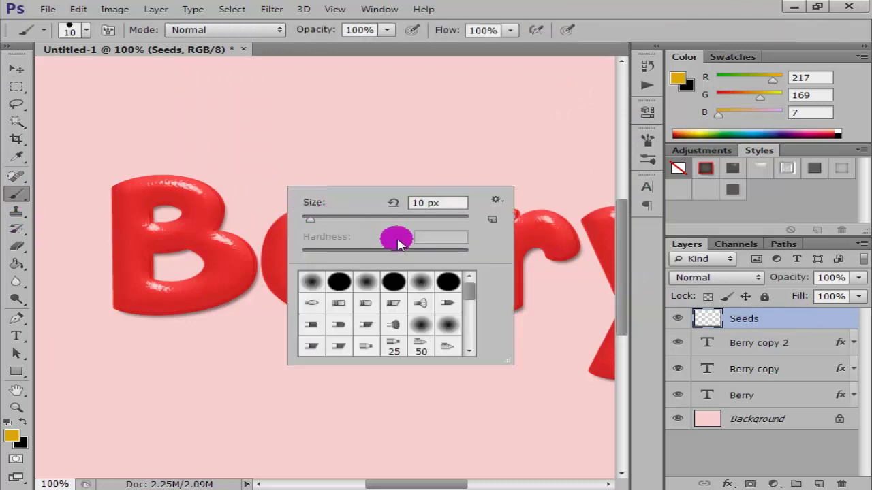
click(497, 200)
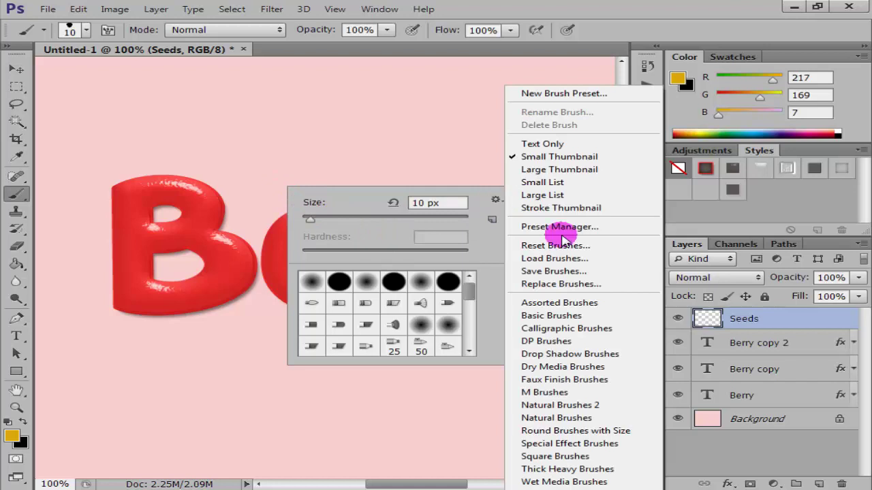
click(584, 260)
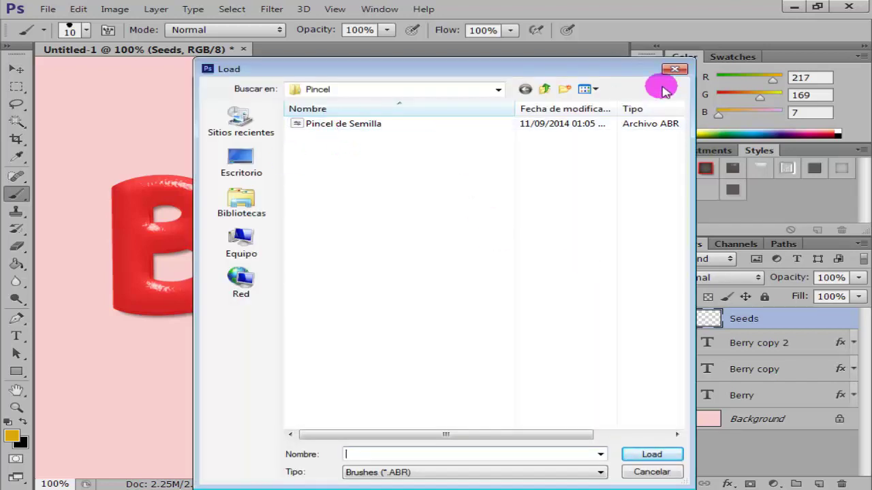
click(676, 69)
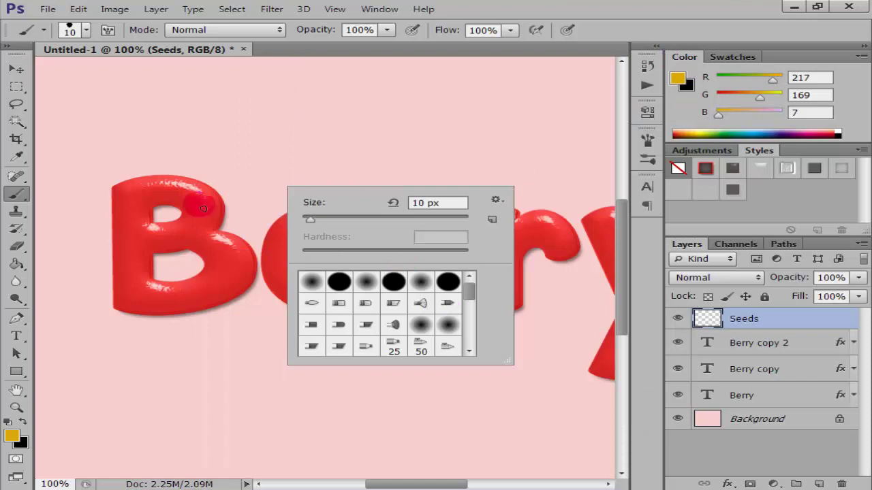
click(27, 194)
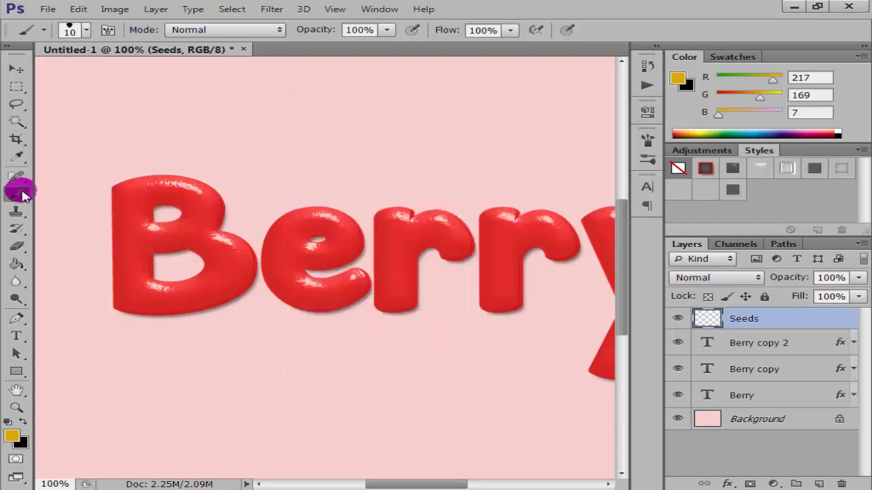
right_click(289, 194)
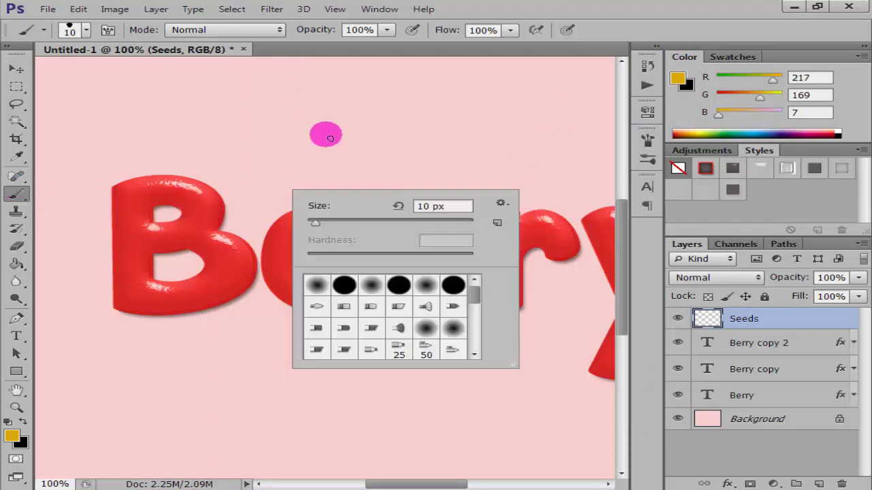
click(606, 20)
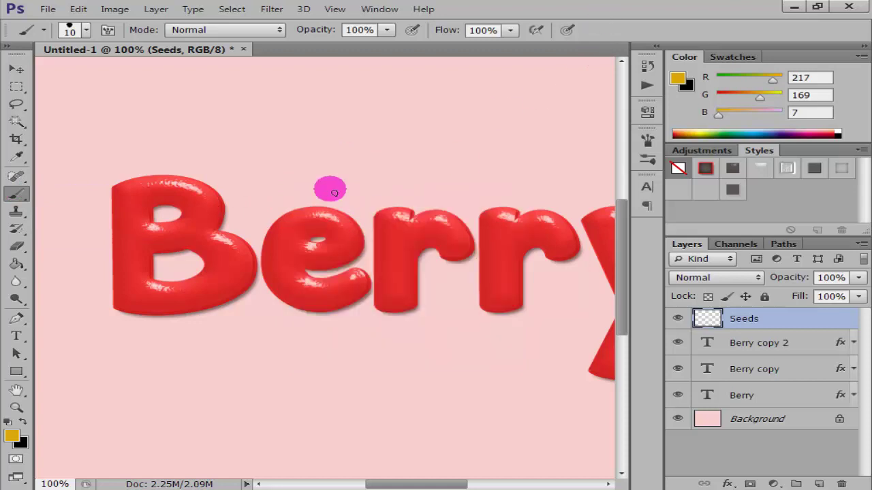
Set the brush tip spacing to 500% in the Brush panel.
key(F5)
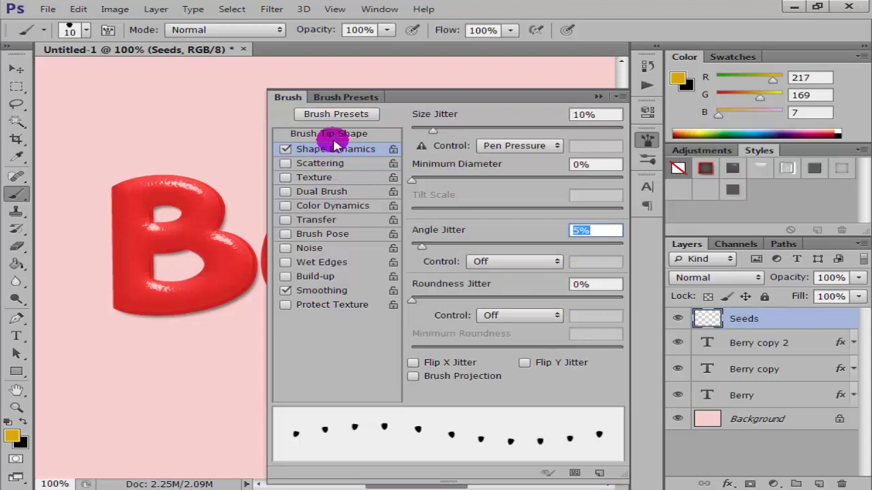
click(358, 136)
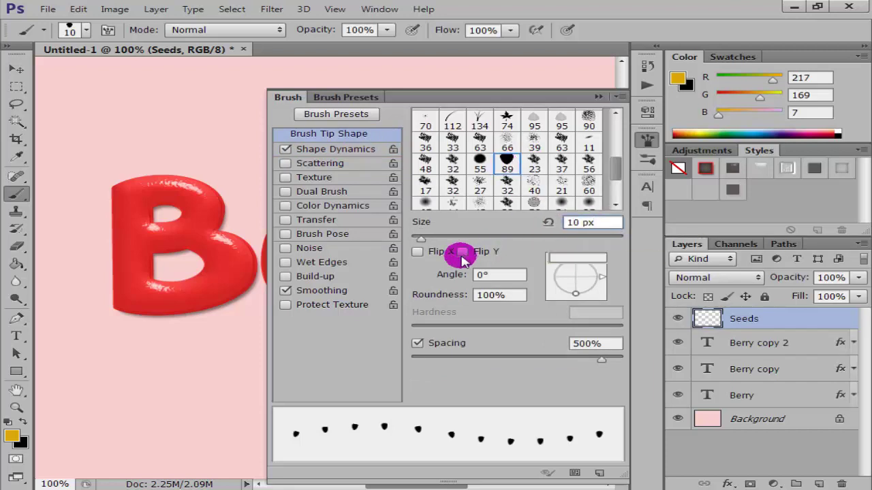
click(504, 275)
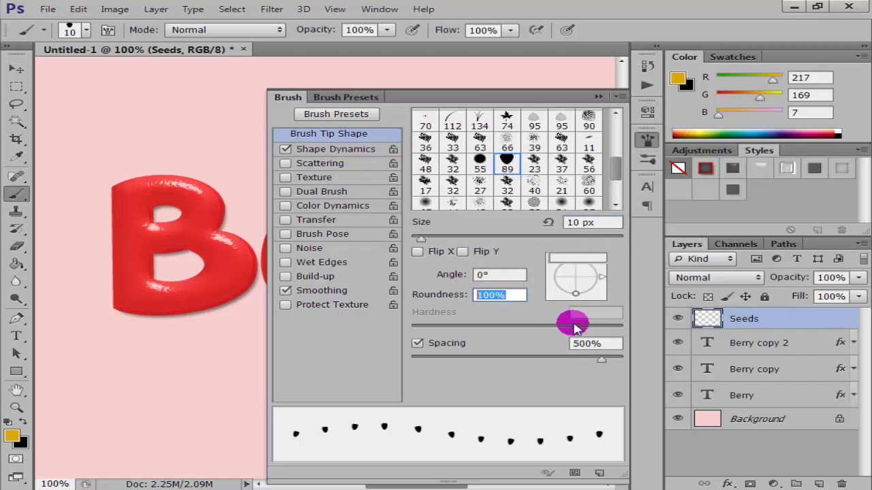
click(589, 344)
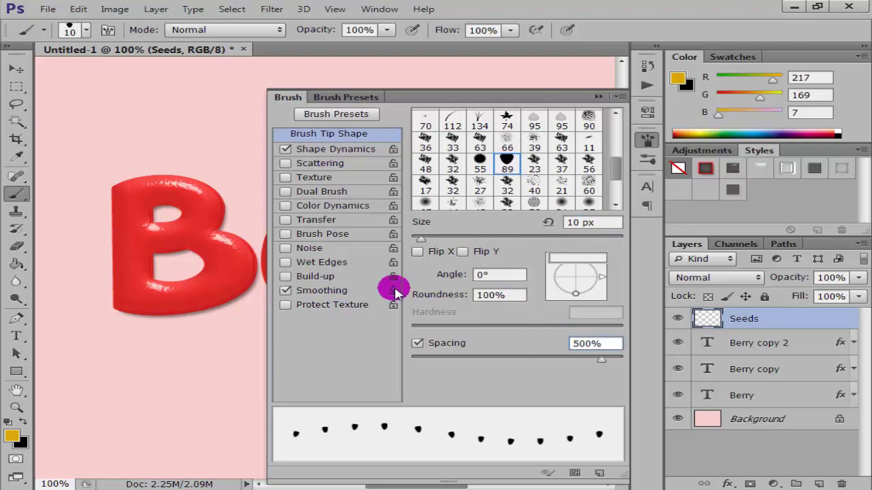
Give the brush Shape Dynamics with 10% size jitter and 5% angle jitter.
click(344, 150)
click(591, 114)
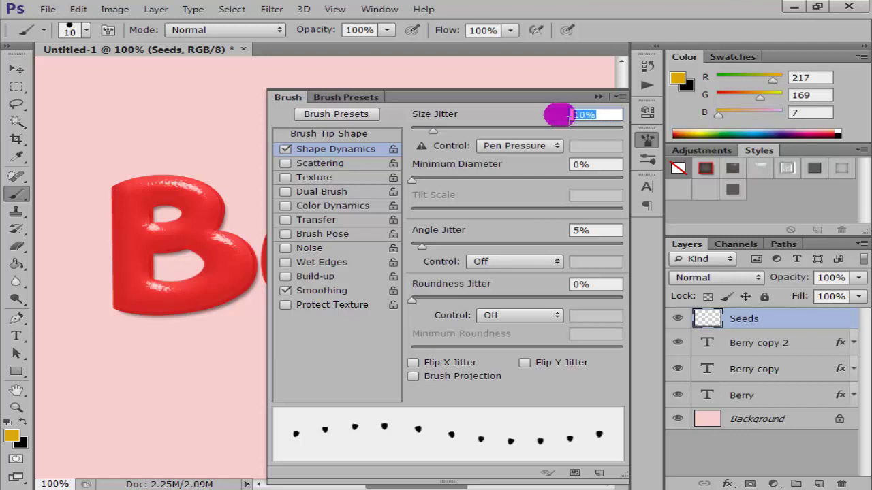
click(575, 164)
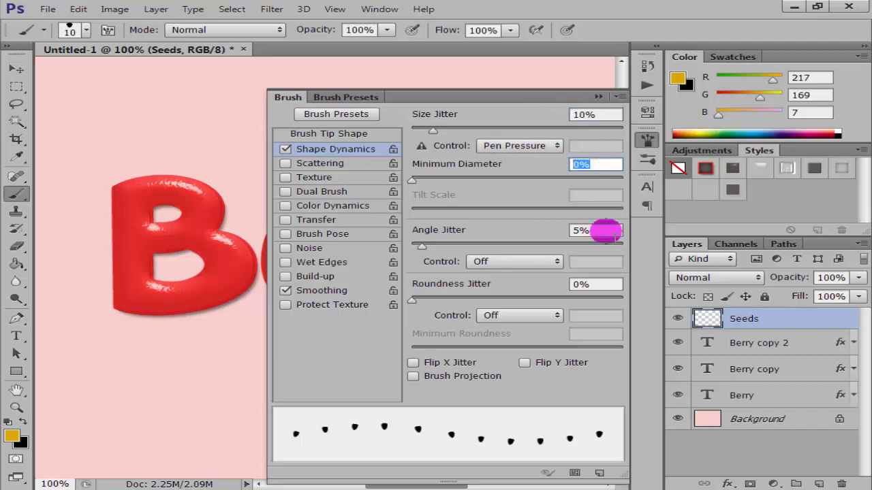
click(572, 231)
click(600, 285)
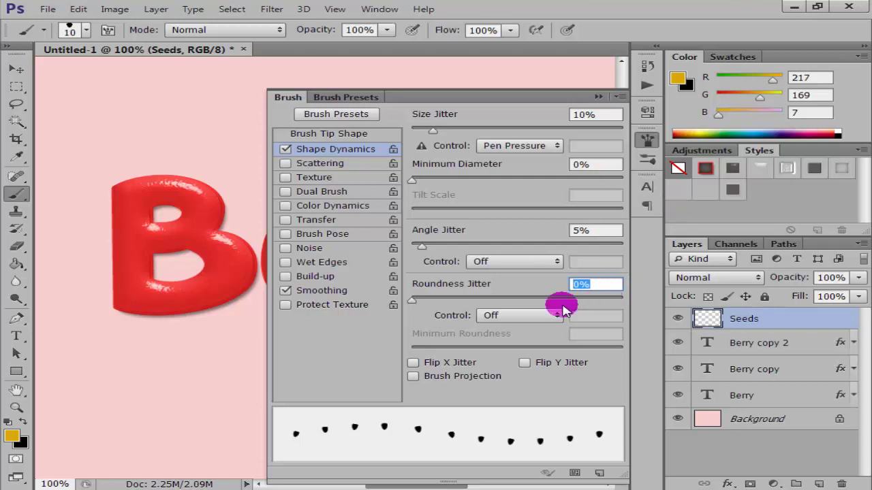
click(598, 97)
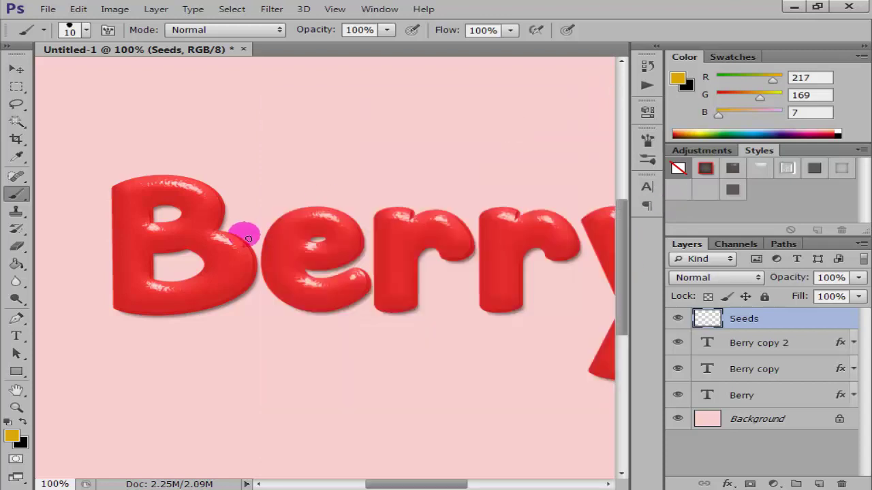
Dab golden seed dots across the Berry letters at 200% zoom, then duplicate the Seeds layer.
click(26, 401)
drag(436, 168, 414, 188)
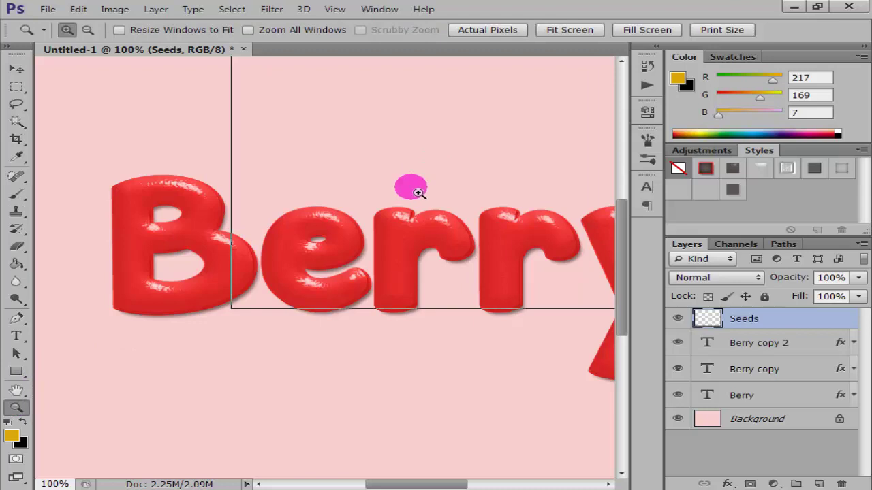
drag(433, 485, 401, 483)
scroll(425, 266, down, 1)
scroll(272, 354, down, 1)
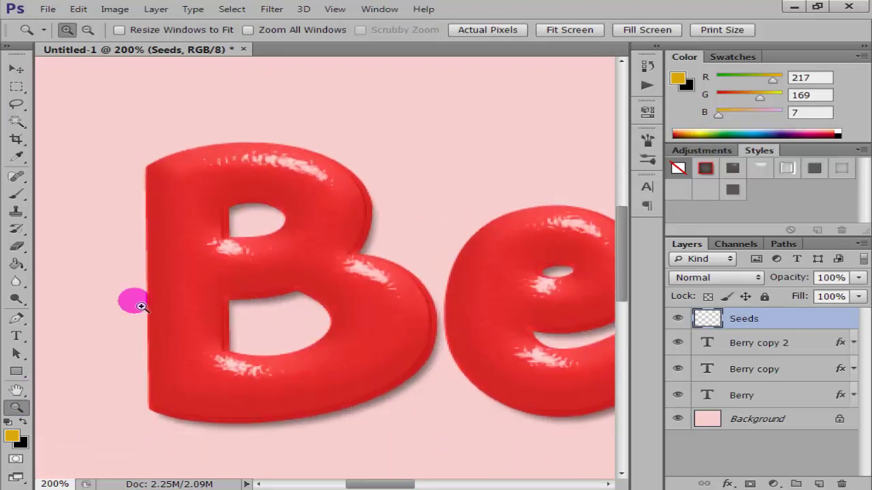
click(16, 194)
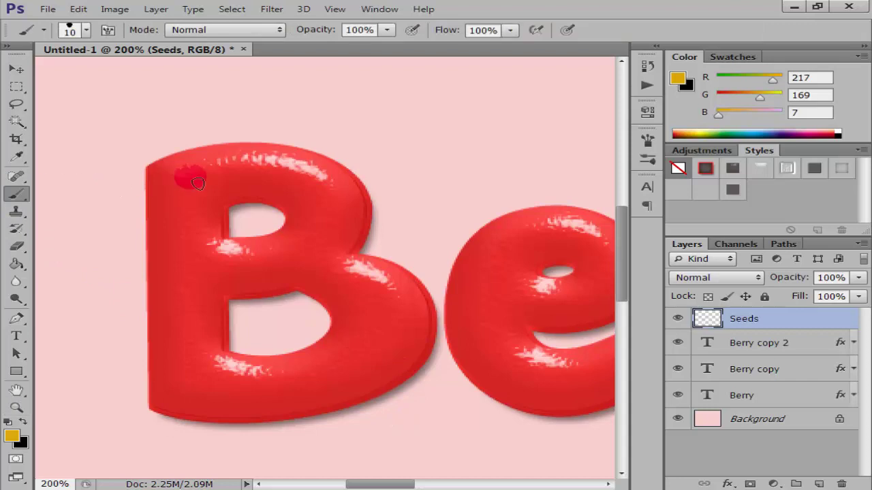
scroll(197, 183, down, 1)
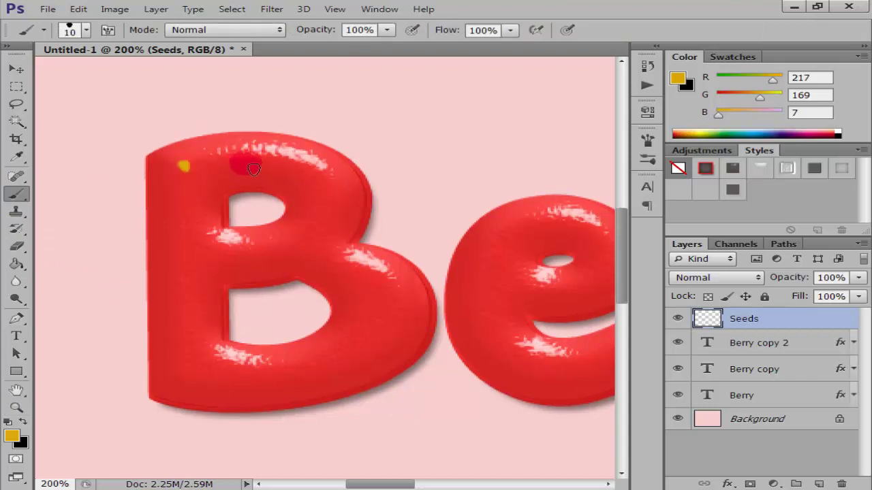
click(175, 215)
click(204, 258)
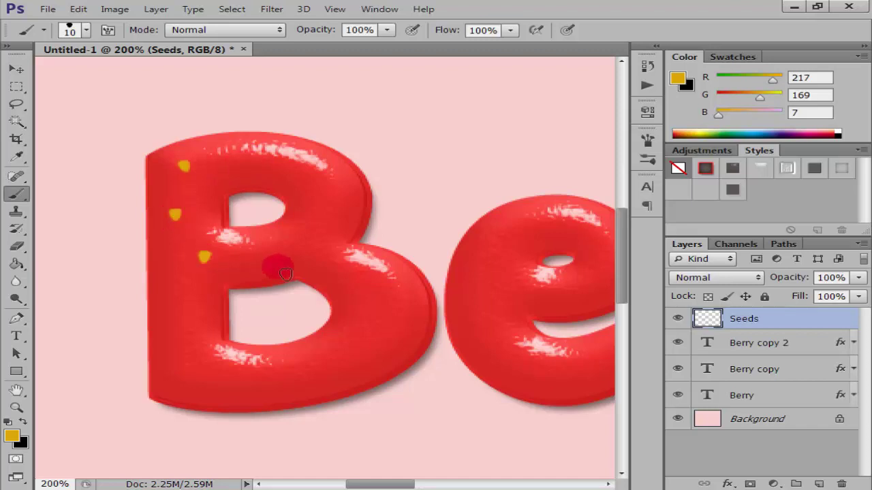
click(269, 267)
click(320, 240)
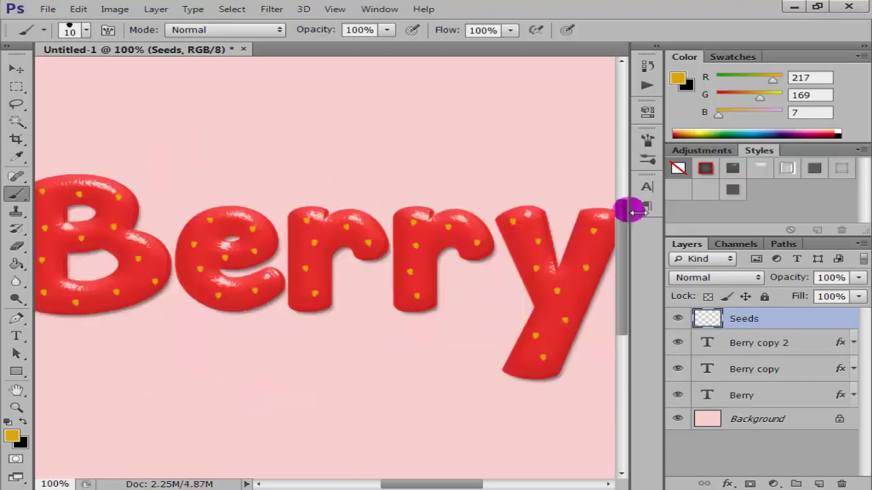
drag(788, 327, 819, 484)
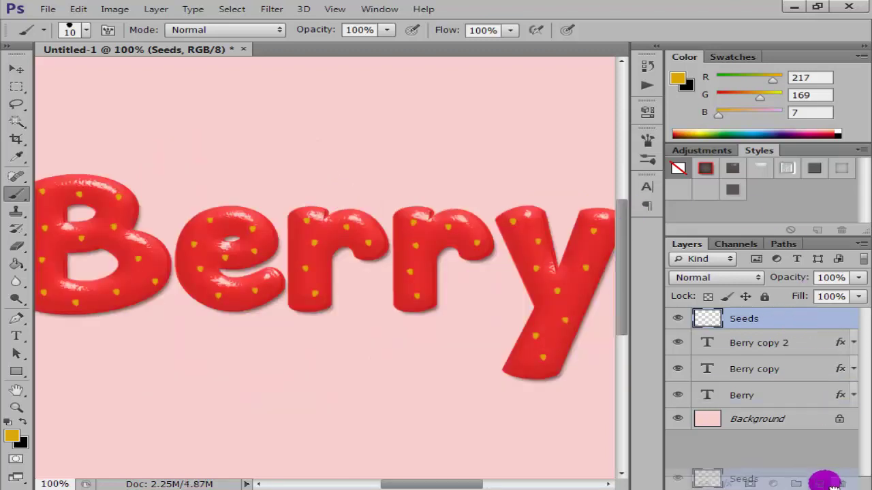
Set the Seeds layer fill to 0% and give it a bevel and emboss style.
click(814, 335)
click(859, 297)
drag(852, 313, 762, 313)
drag(860, 282, 777, 294)
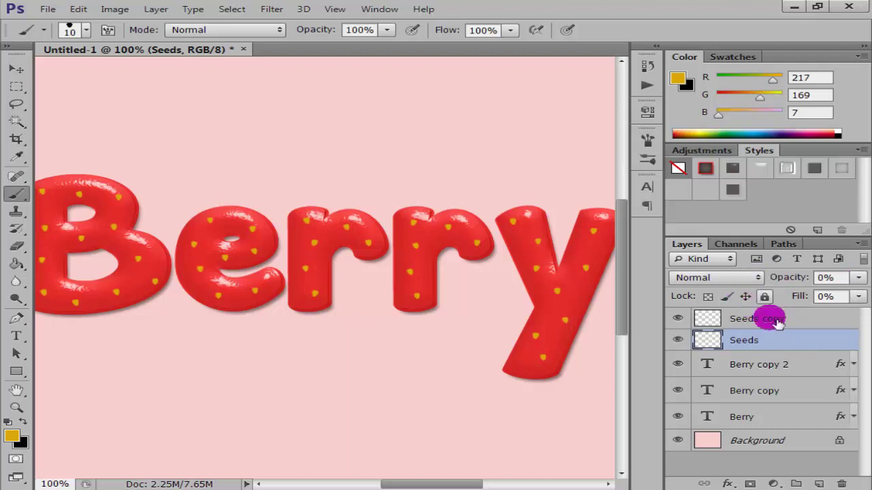
click(786, 169)
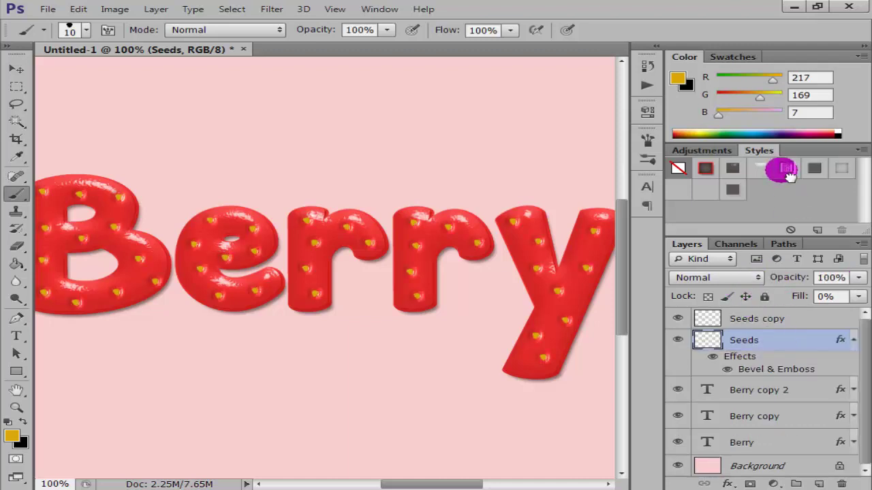
click(853, 339)
Apply a bevel-with-drop-shadow style to the Seeds copy layer.
click(814, 319)
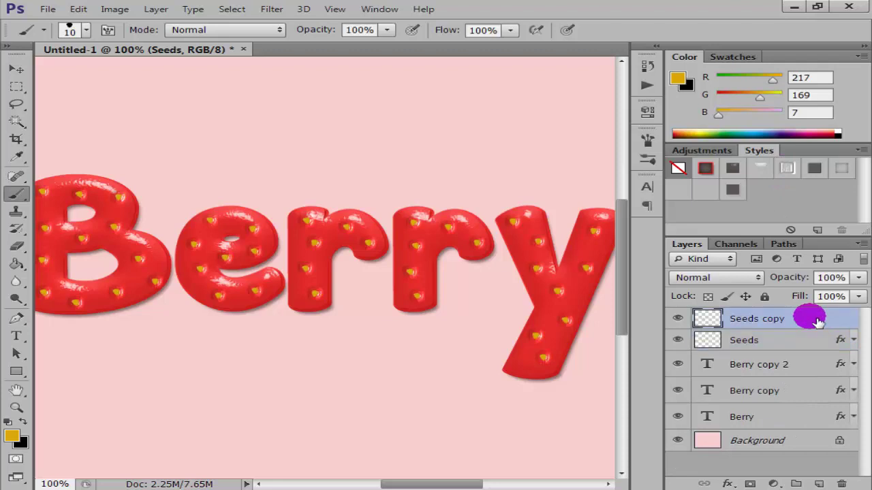
click(814, 171)
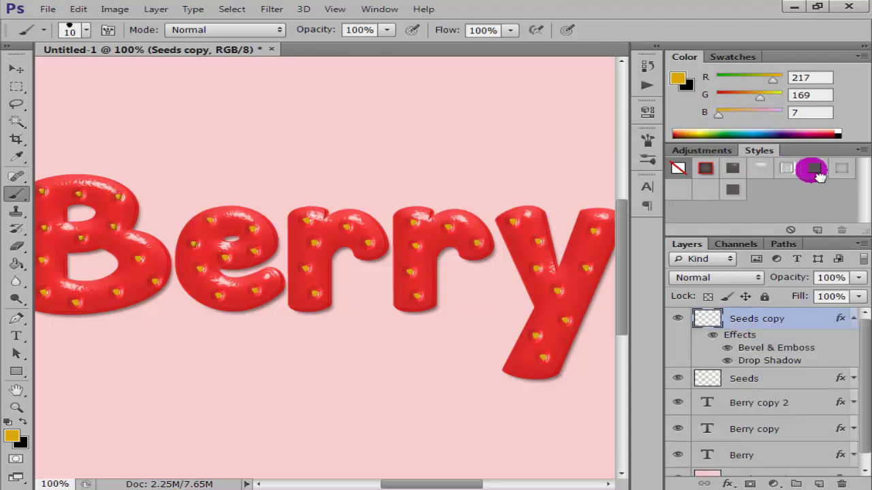
drag(477, 484, 463, 484)
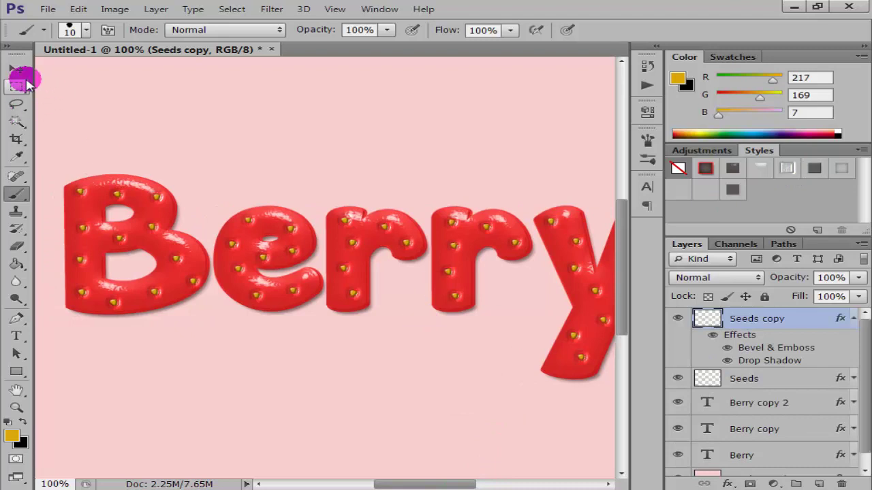
Set the foreground colour to pure white.
click(15, 87)
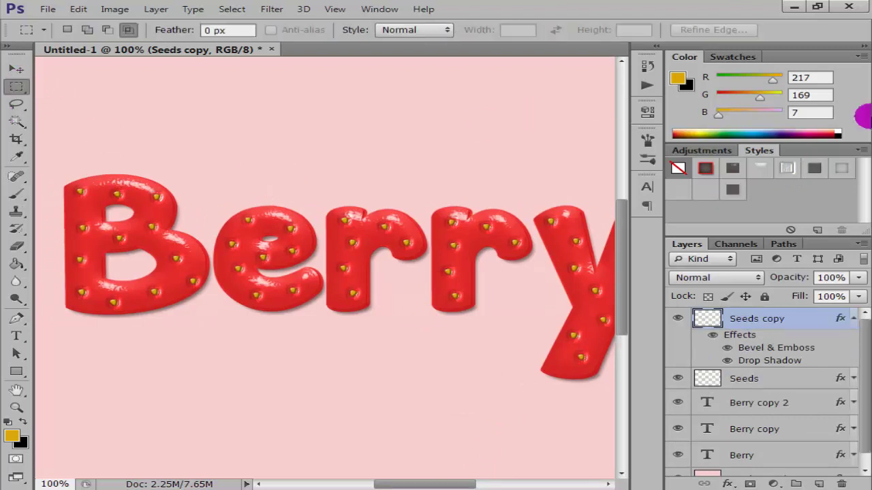
click(854, 318)
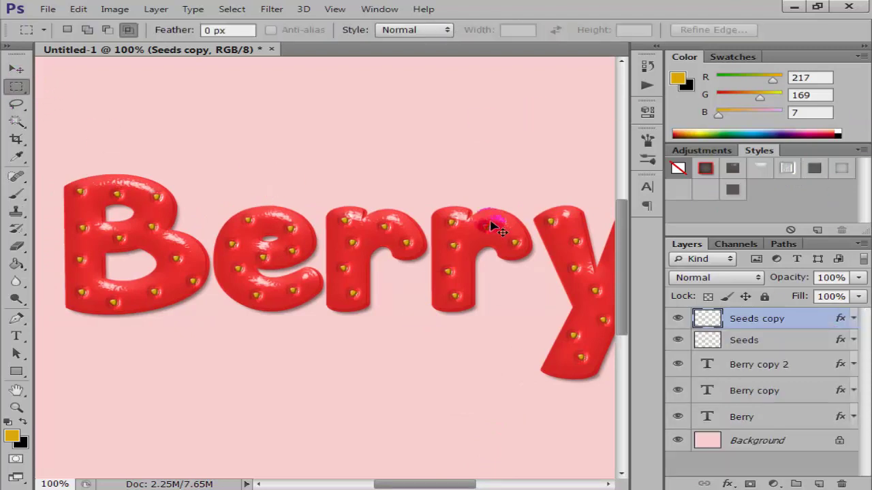
click(10, 439)
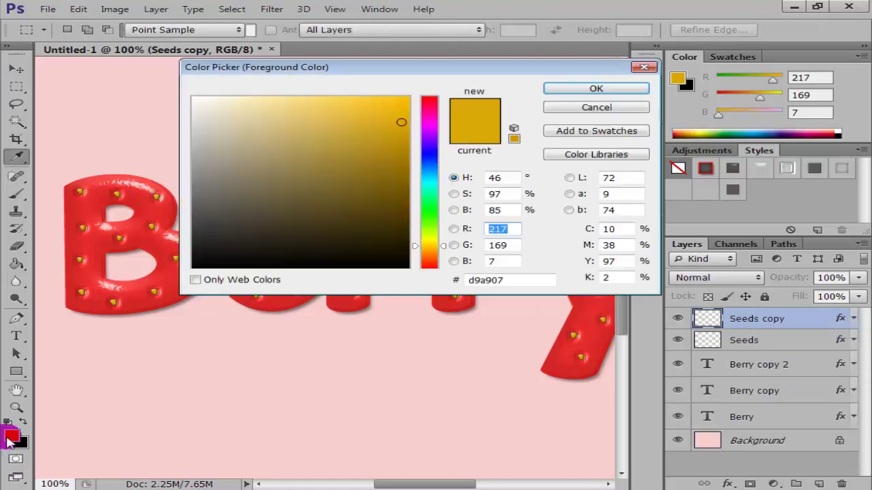
drag(224, 111, 140, 27)
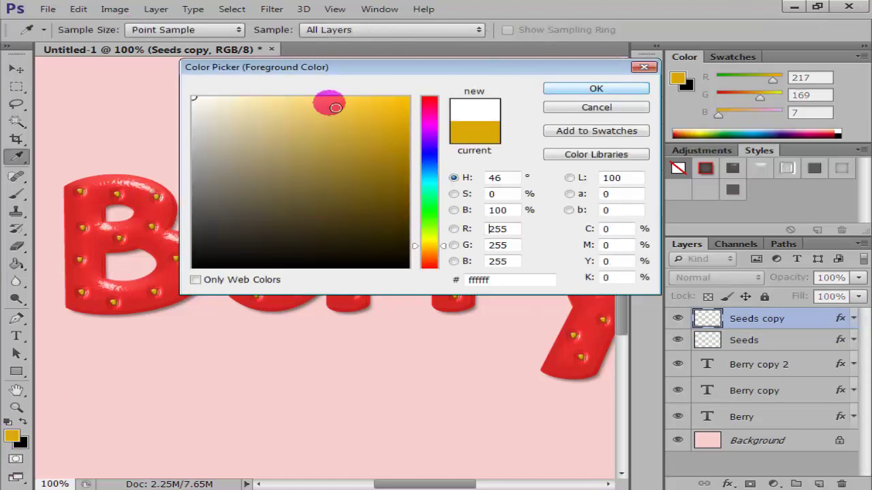
click(591, 89)
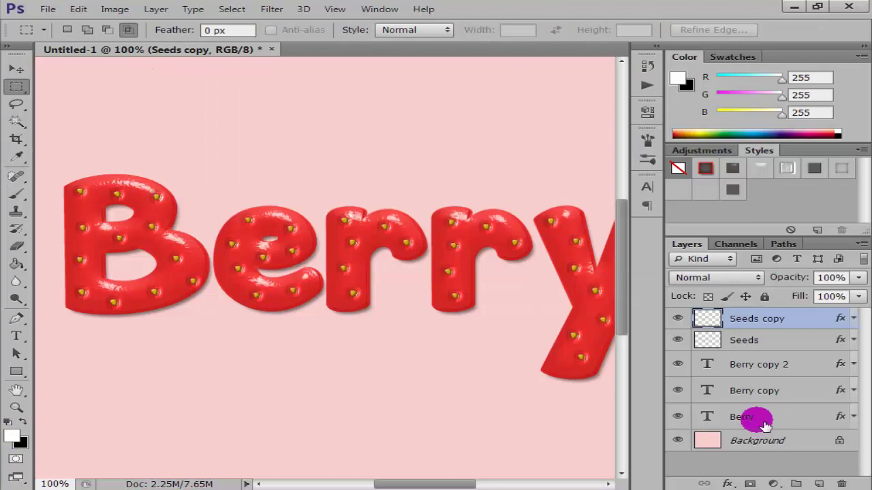
Load the Berry letters as a selection and add an empty Layer 1 above Seeds copy.
click(724, 419)
ctrl+click(722, 418)
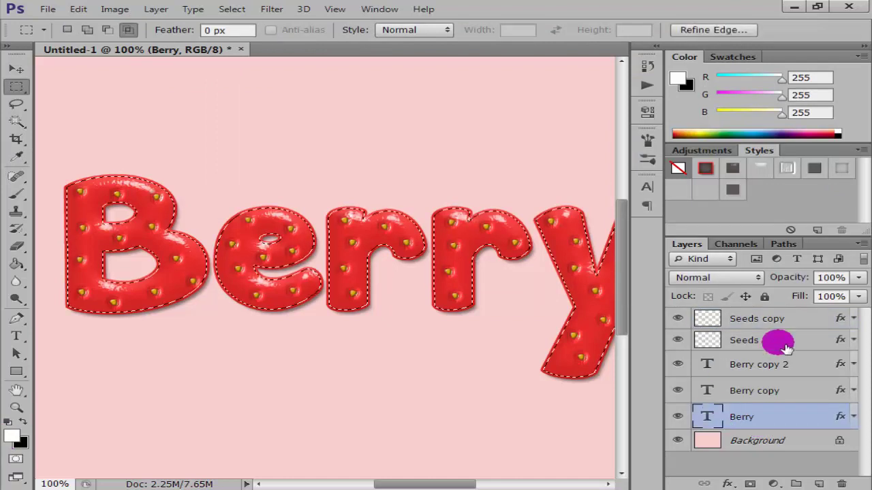
click(798, 323)
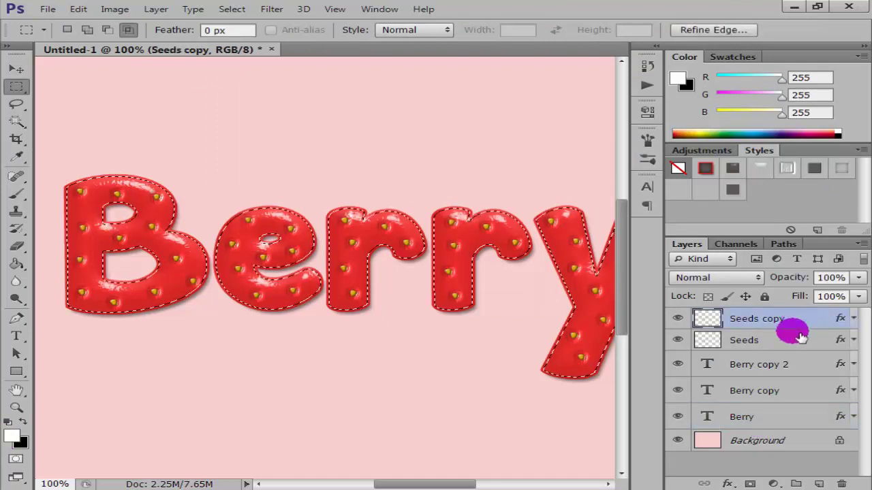
click(818, 483)
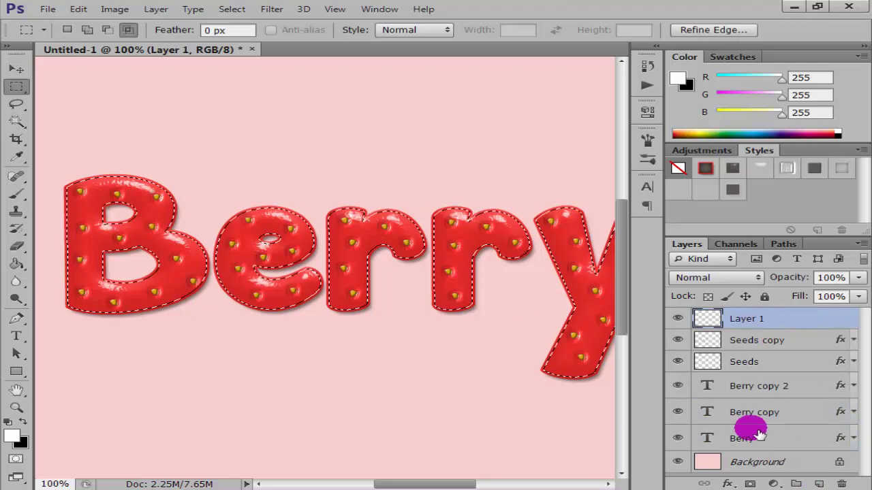
click(716, 441)
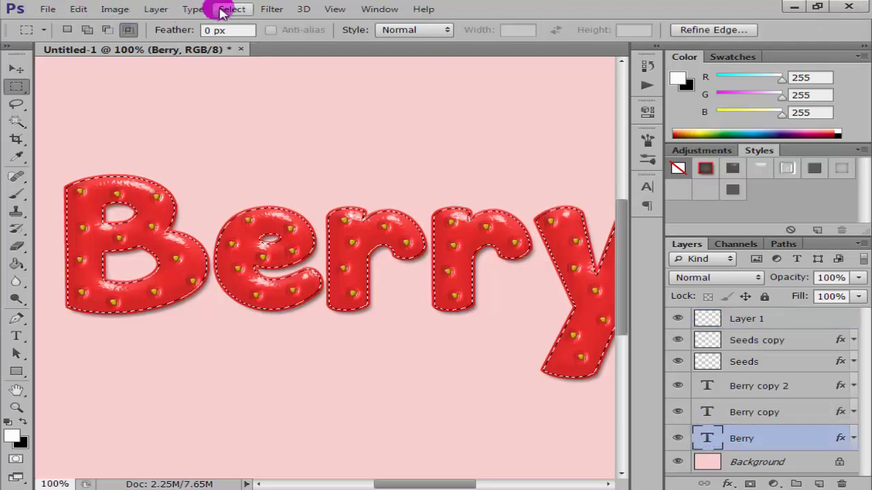
click(232, 10)
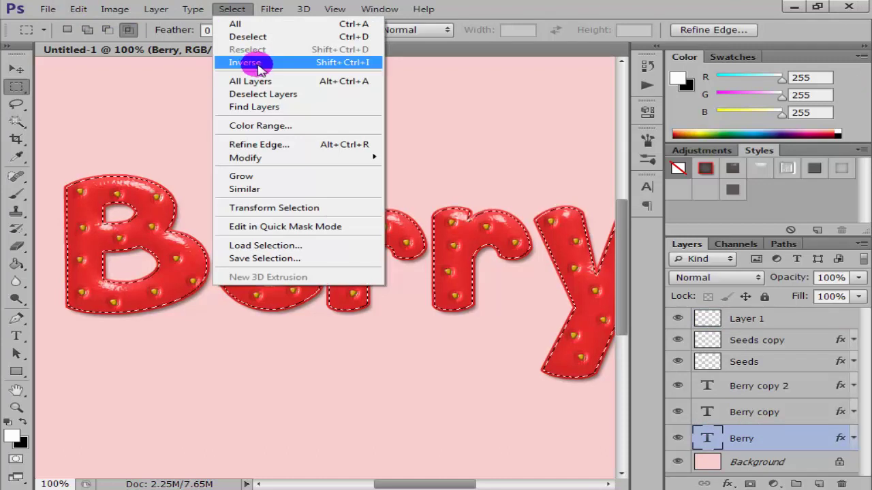
Expand the Berry letter selection outward by 3 pixels with Select > Modify > Expand.
click(422, 9)
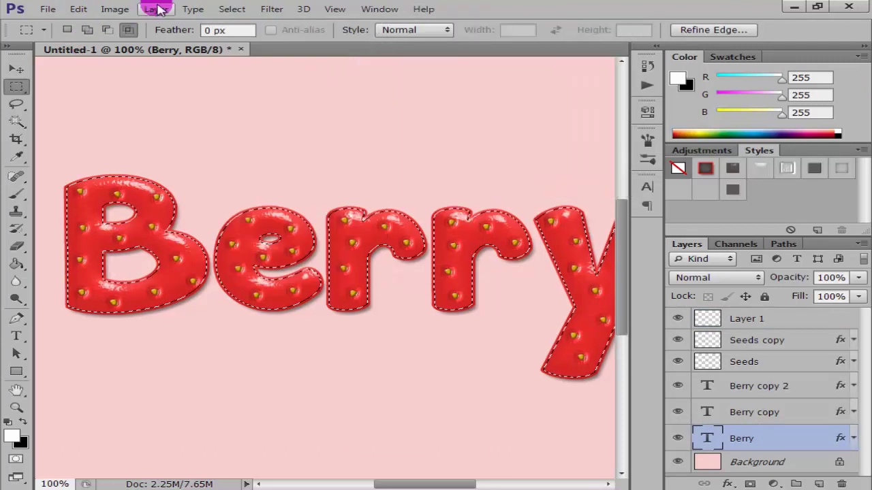
click(66, 32)
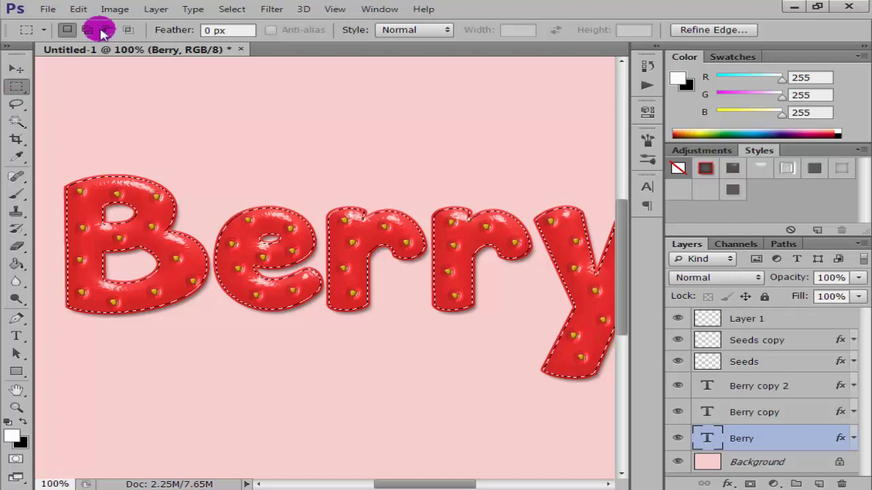
click(232, 8)
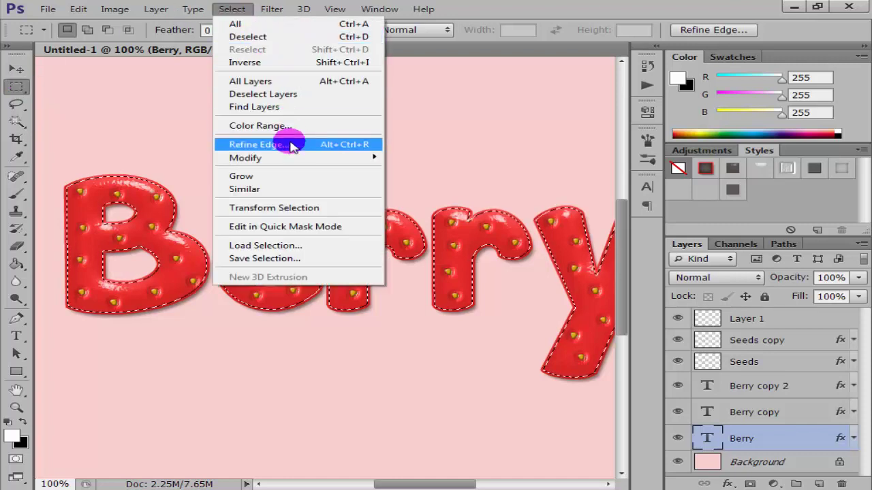
mouse_move(272, 157)
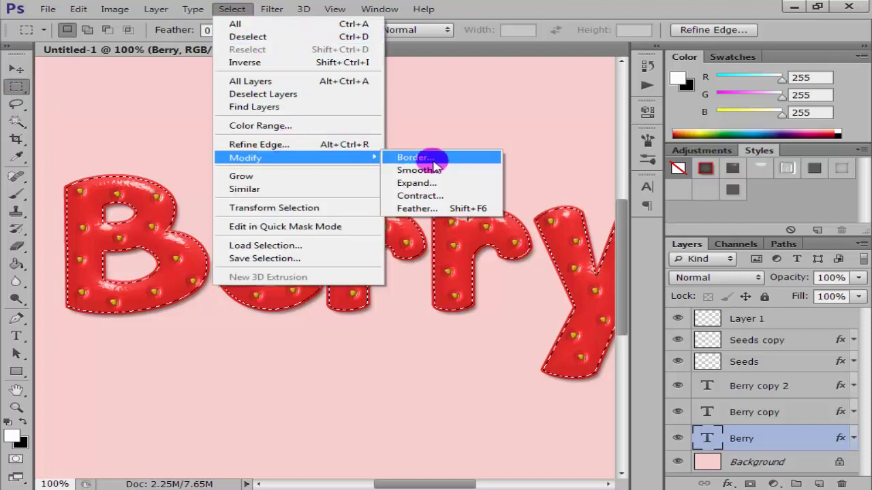
click(439, 184)
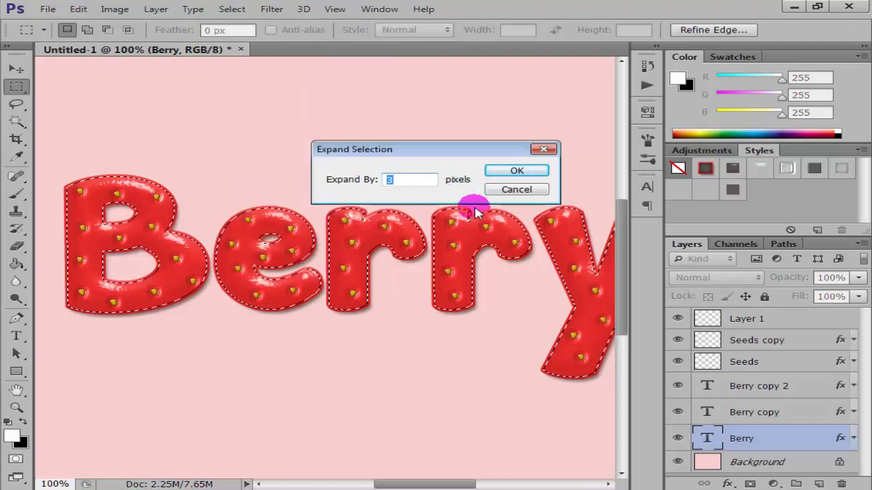
click(504, 170)
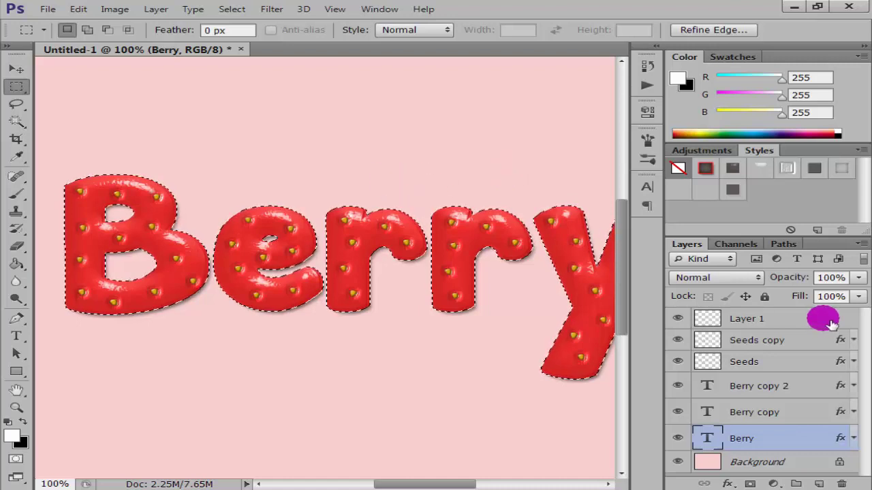
Fill the selection white, set Layer 1 fill to 0%, and apply an Inner Shadow style.
click(17, 266)
click(129, 233)
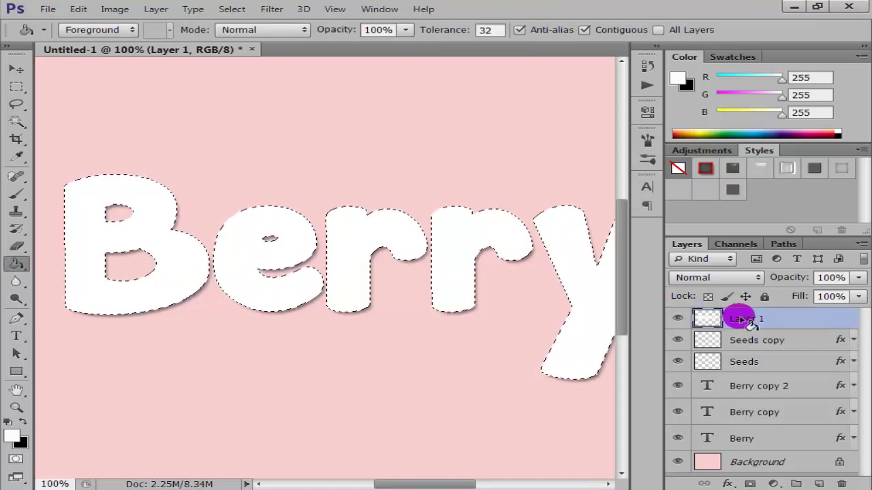
mouse_move(858, 297)
mouse_down()
mouse_move(764, 319)
mouse_move(696, 319)
mouse_up()
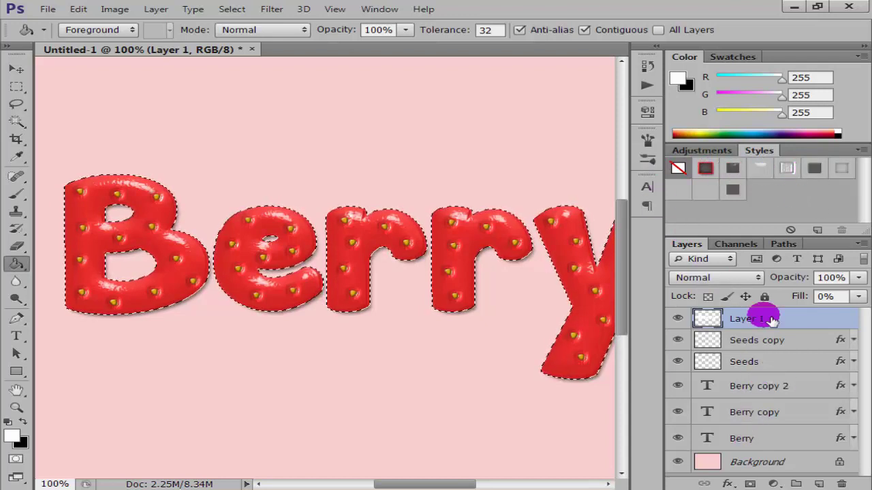
click(843, 169)
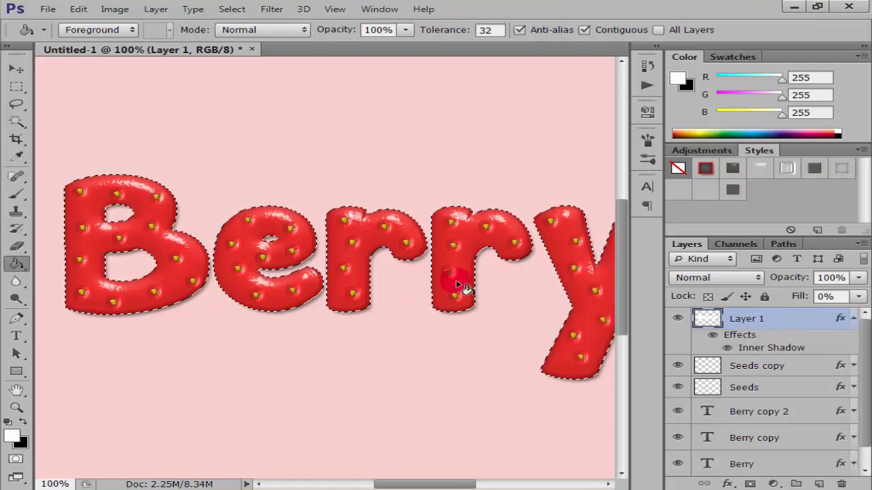
click(862, 318)
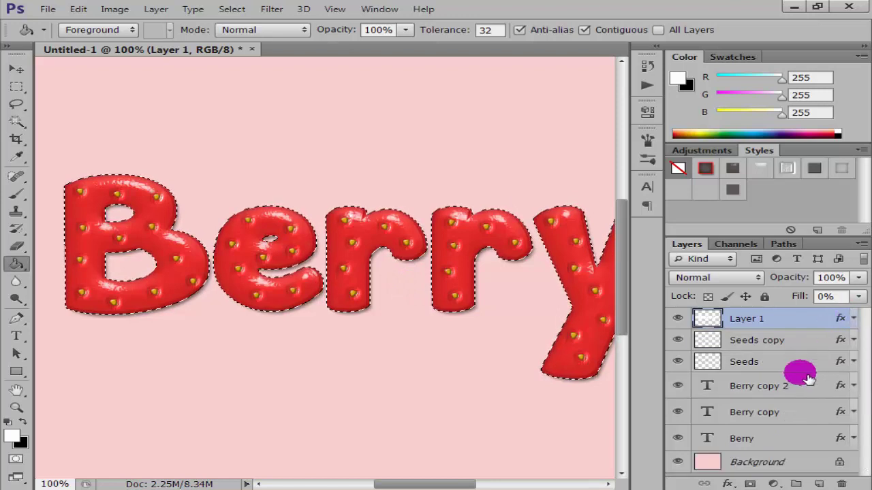
Add a new layer above Berry copy and name it 'Top Gradient'.
click(790, 410)
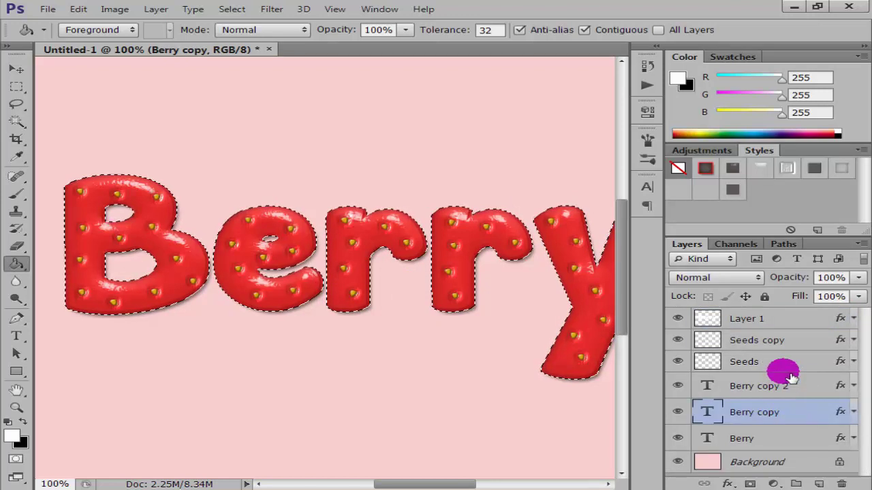
click(819, 482)
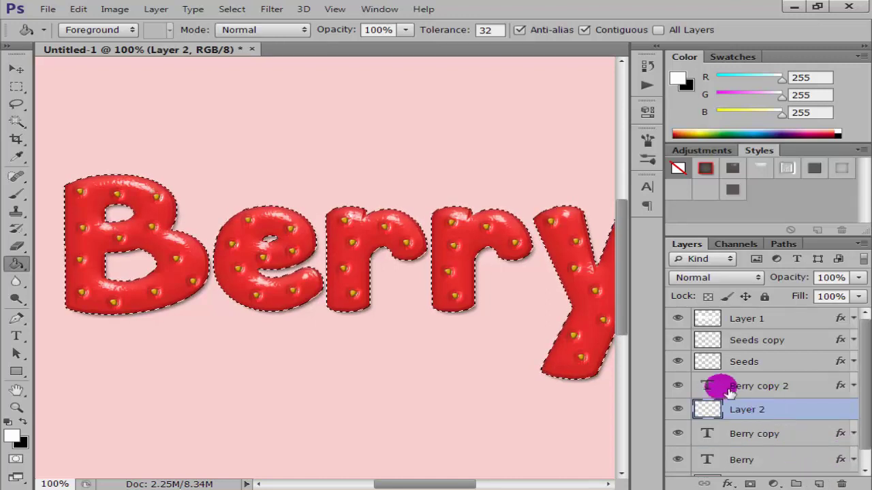
double_click(753, 386)
text(Top Gradient)
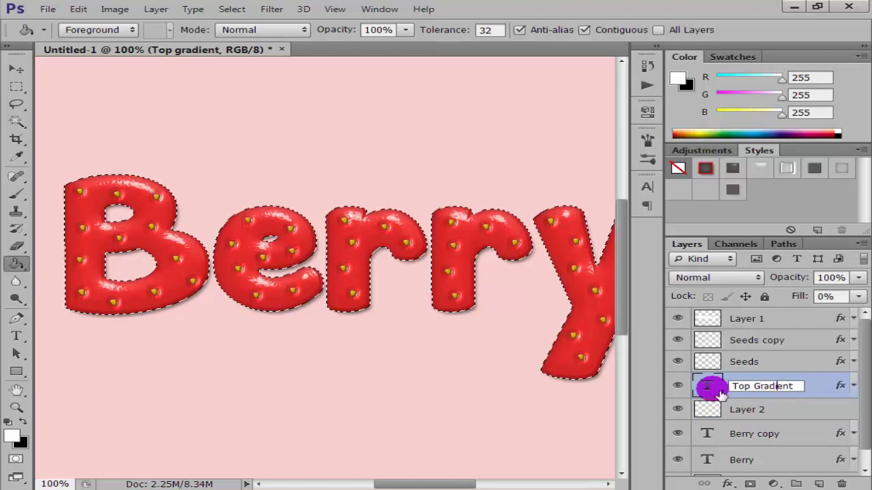
drag(718, 392, 593, 215)
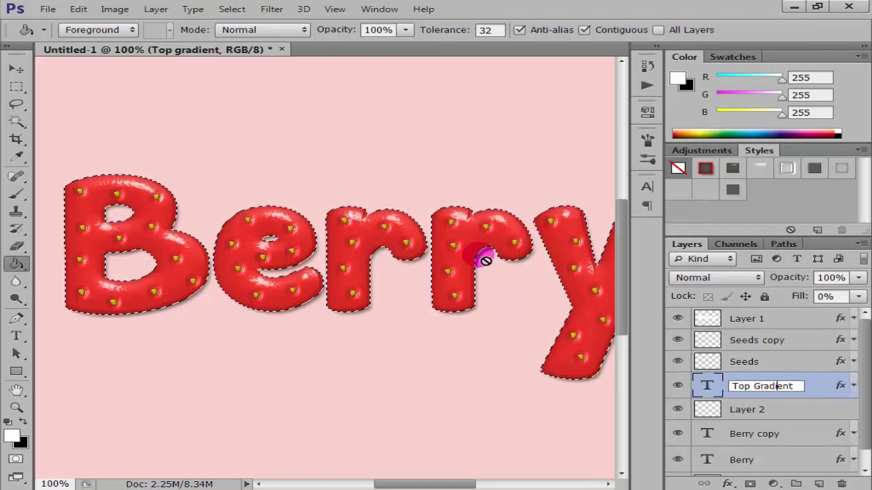
drag(513, 251, 780, 407)
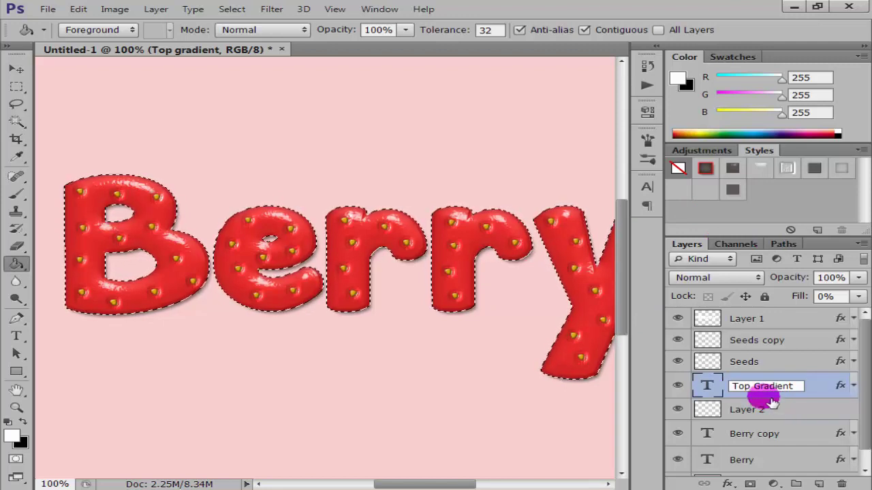
click(769, 403)
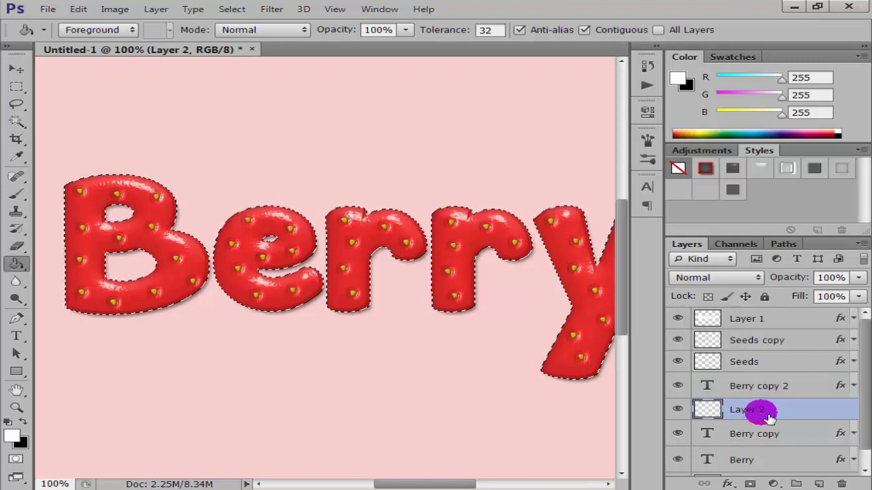
double_click(759, 409)
text(Top)
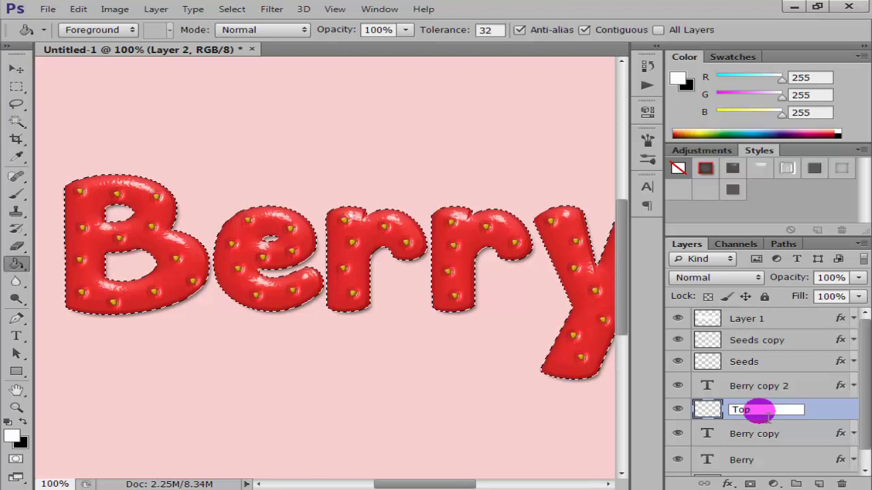
text(Gra)
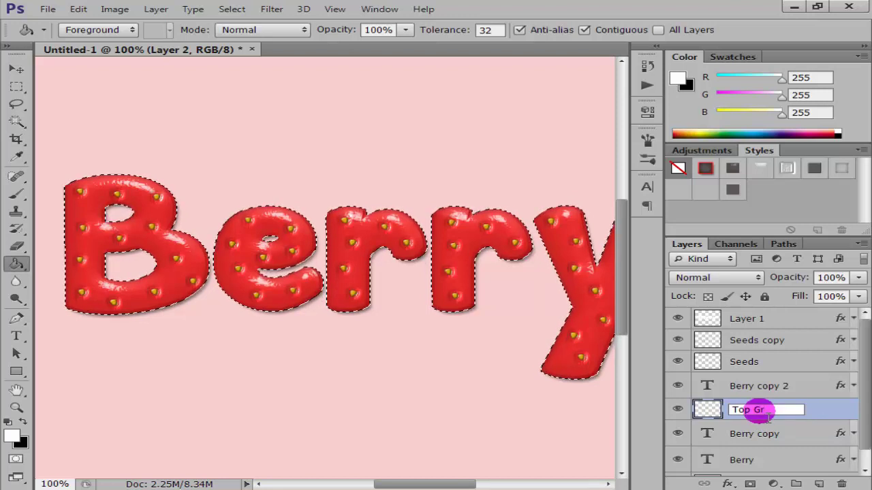
text(dient)
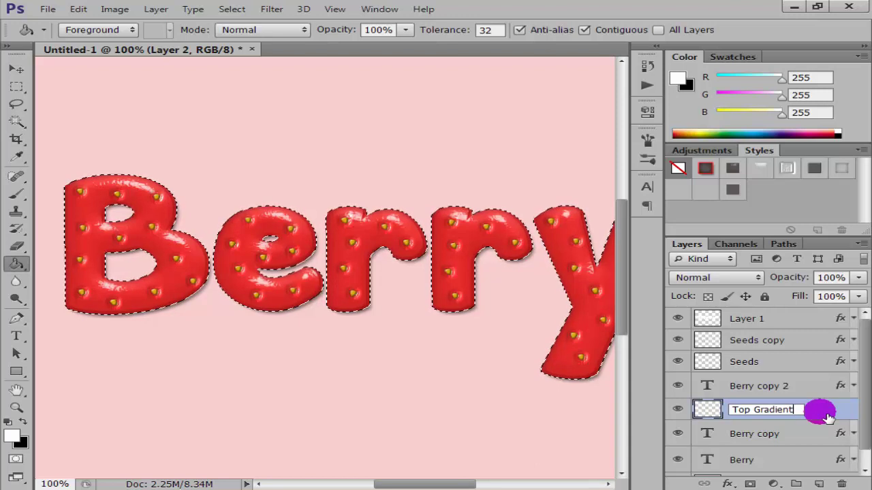
key(Return)
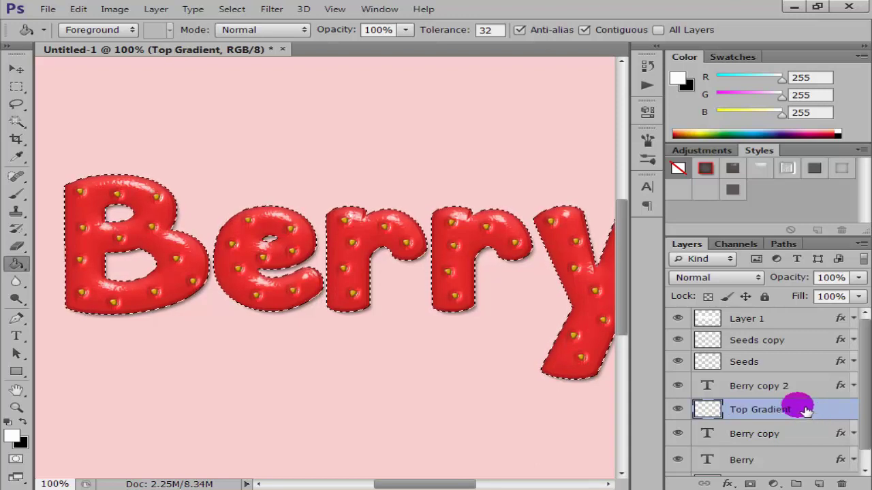
Fill the Berry letters white on Top Gradient, then intersect the selection to exclude the B.
click(174, 258)
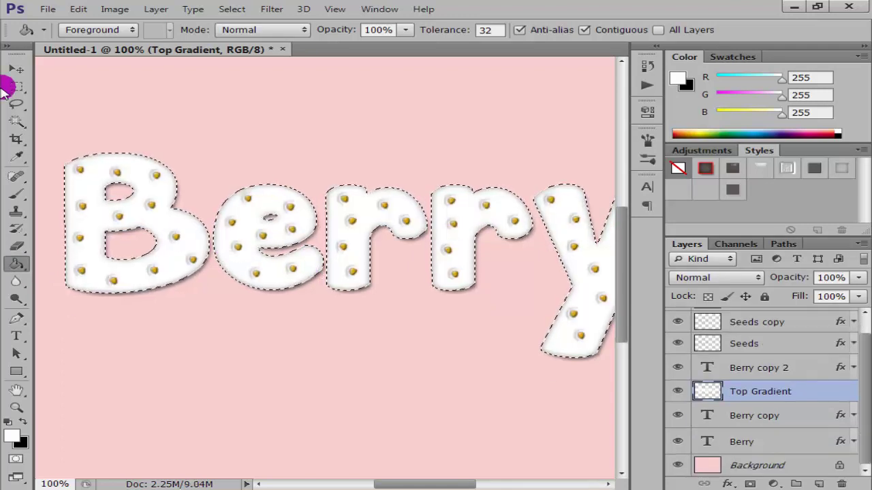
click(17, 84)
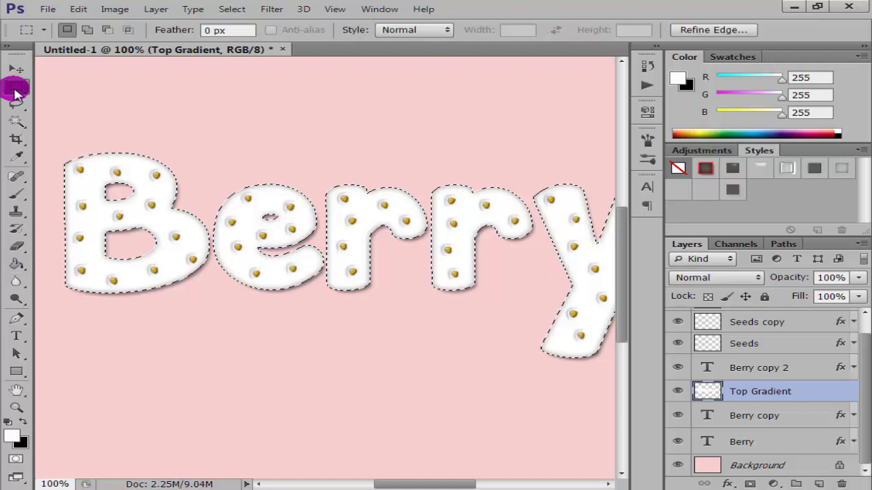
click(128, 33)
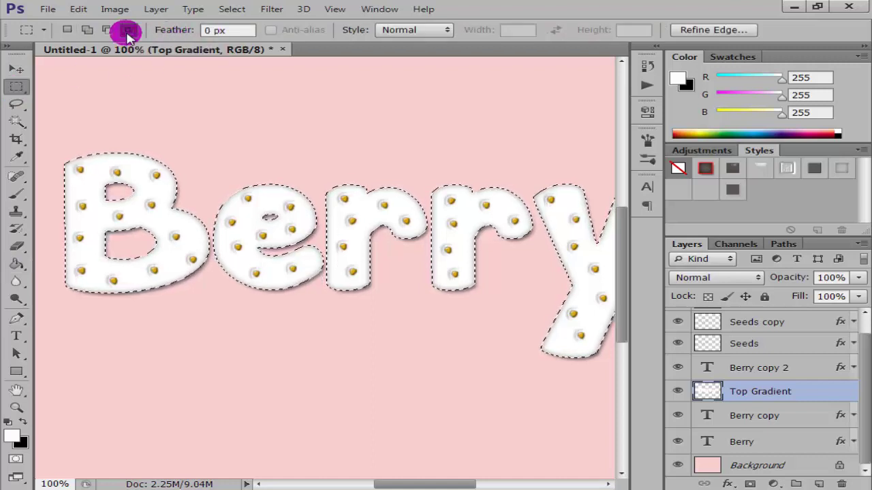
scroll(269, 182, down, 2)
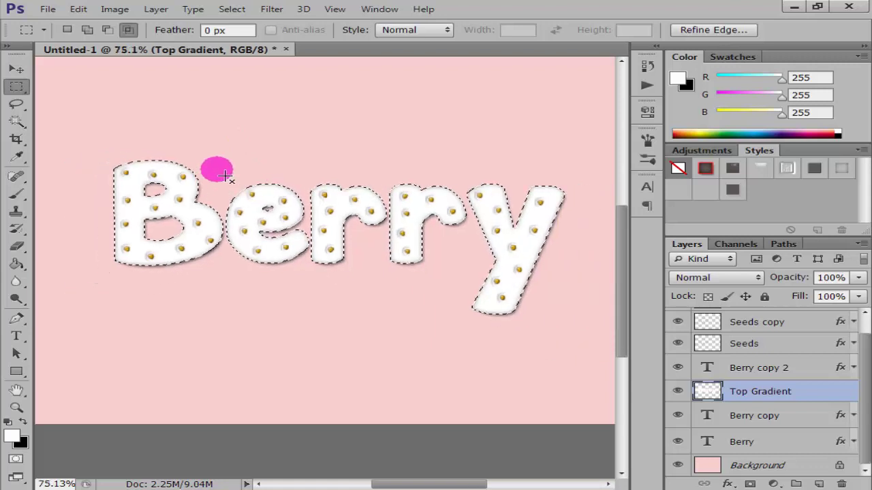
drag(224, 127, 259, 249)
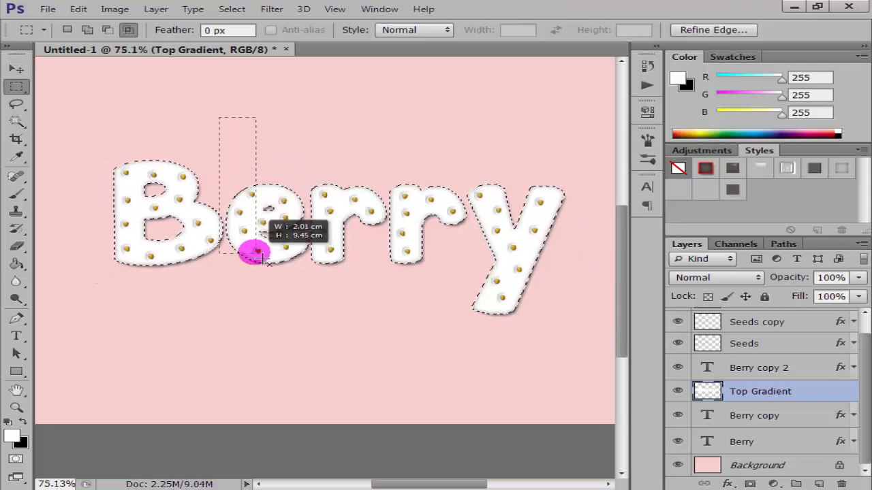
key(ctrl+z)
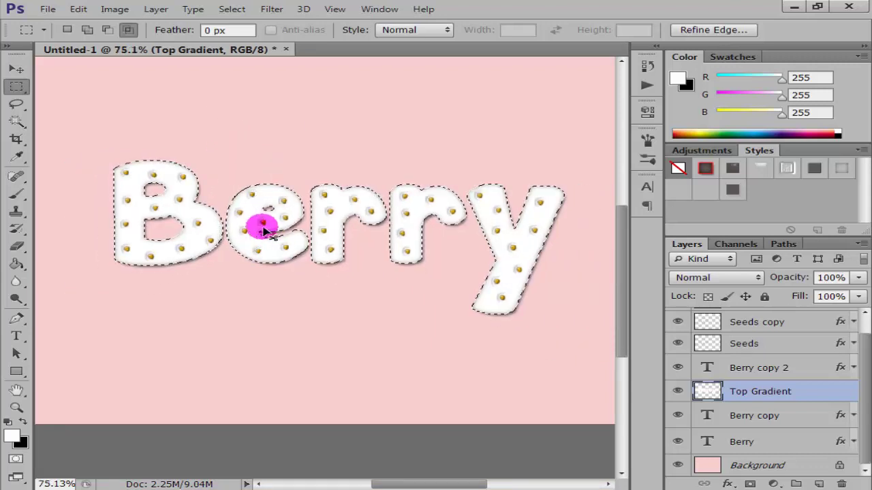
drag(226, 111, 573, 346)
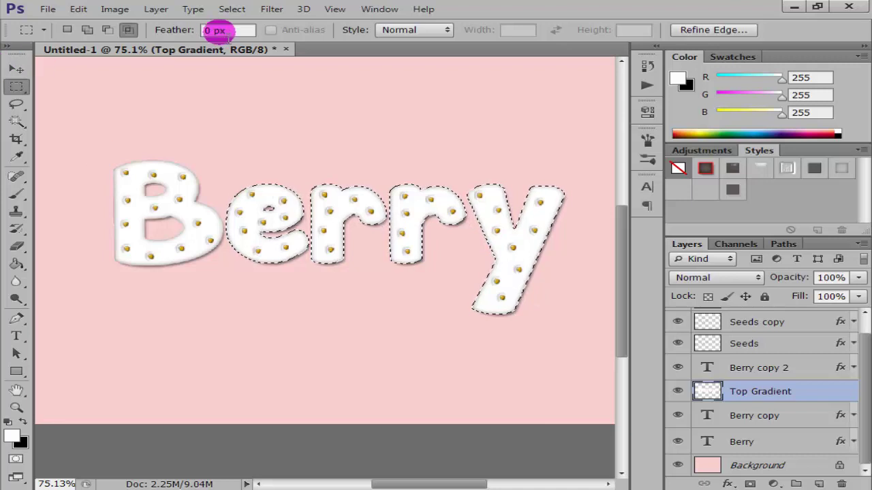
click(78, 10)
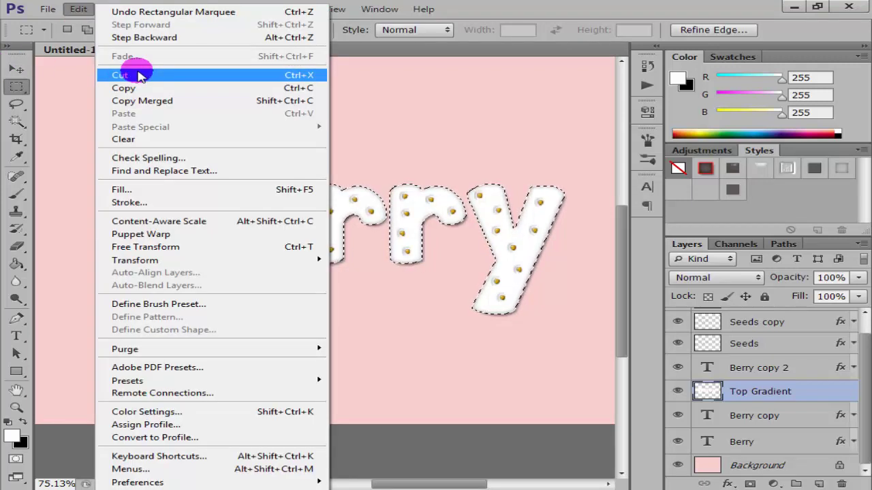
Cut the white 'erry' letters and Paste in Place onto a new Layer 2.
click(140, 75)
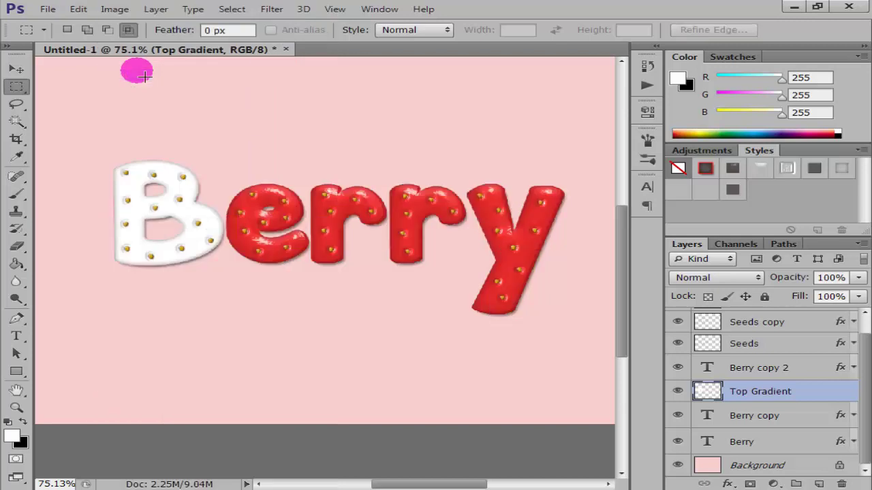
click(77, 10)
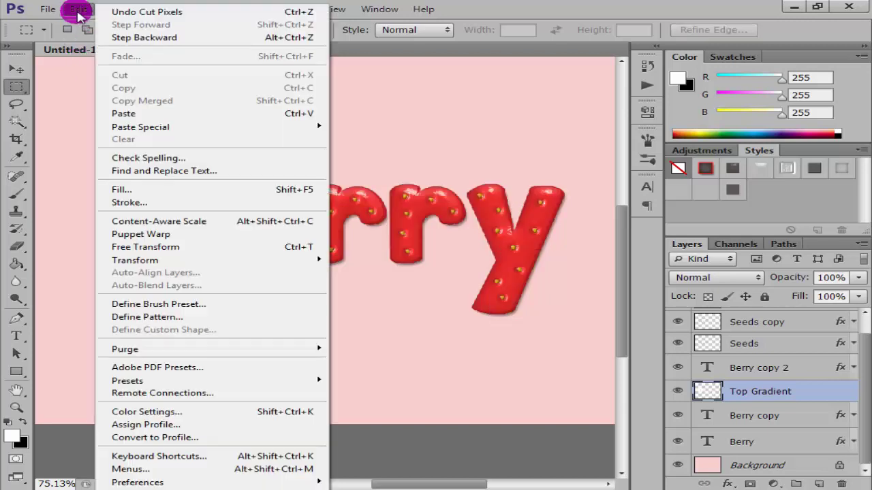
mouse_move(140, 127)
click(383, 129)
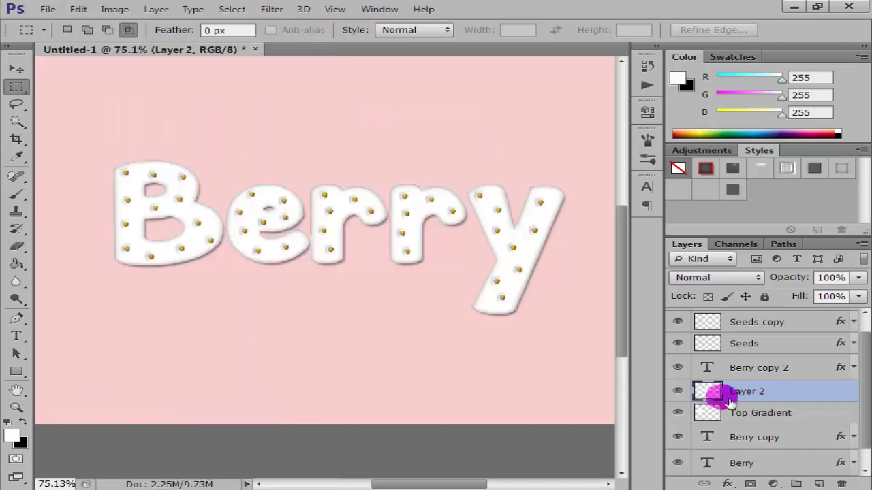
Toggle Layer 2 and Top Gradient visibility to check the split, then view at 100%.
click(678, 391)
click(677, 391)
click(678, 412)
click(678, 412)
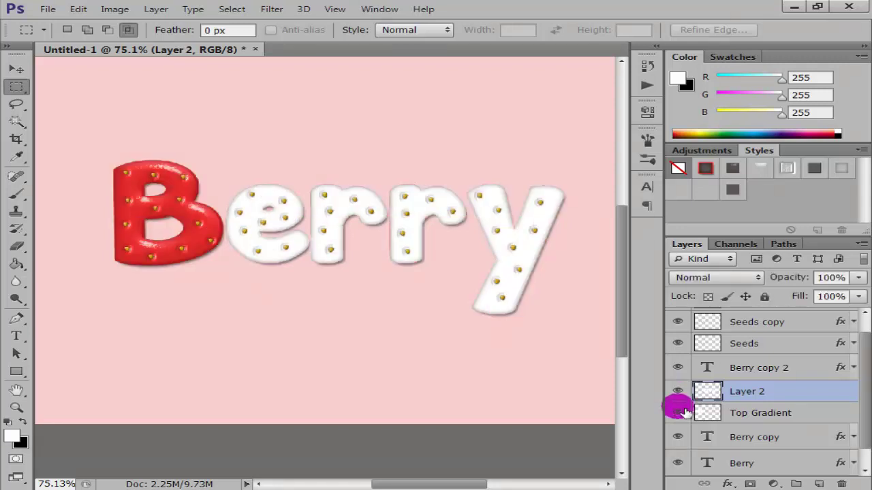
click(677, 391)
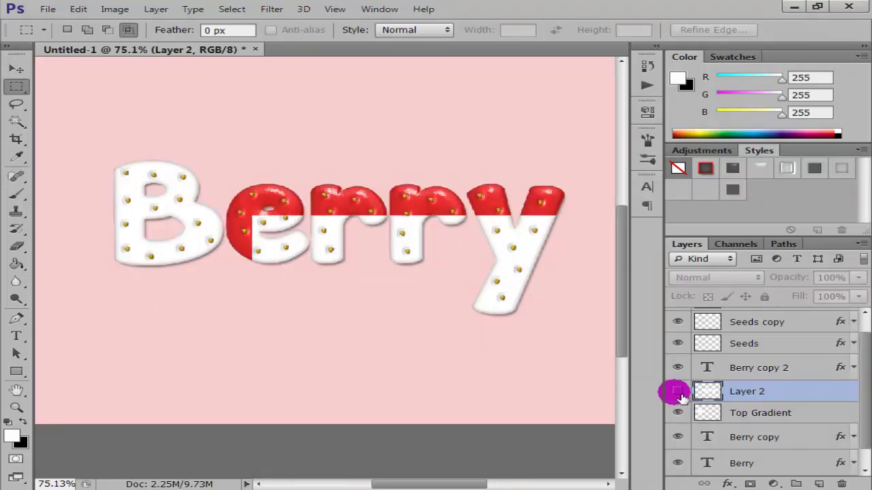
click(678, 391)
click(788, 420)
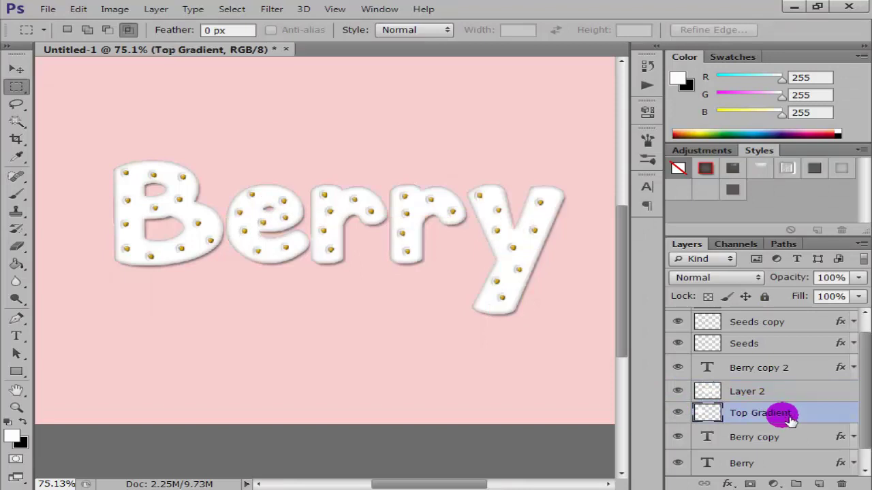
key(z)
key(ctrl+plus)
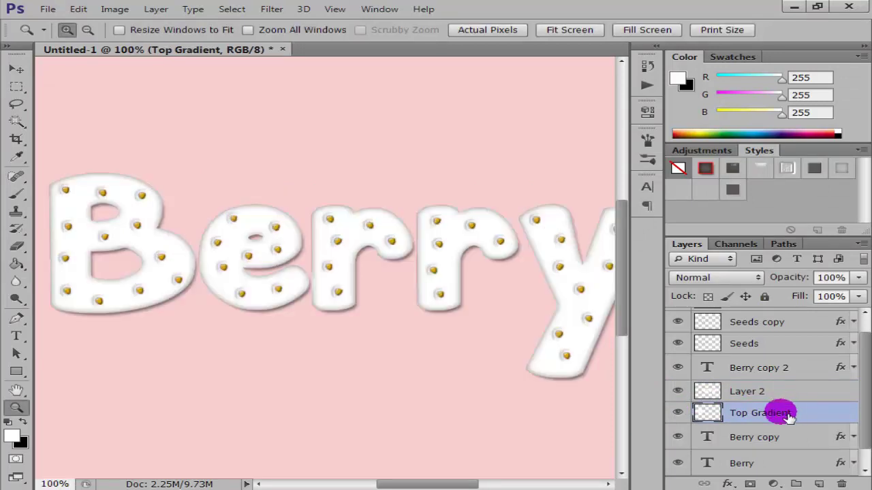
Set Top Gradient's fill to 0% and apply the saved gradient style.
click(858, 296)
drag(851, 314, 640, 329)
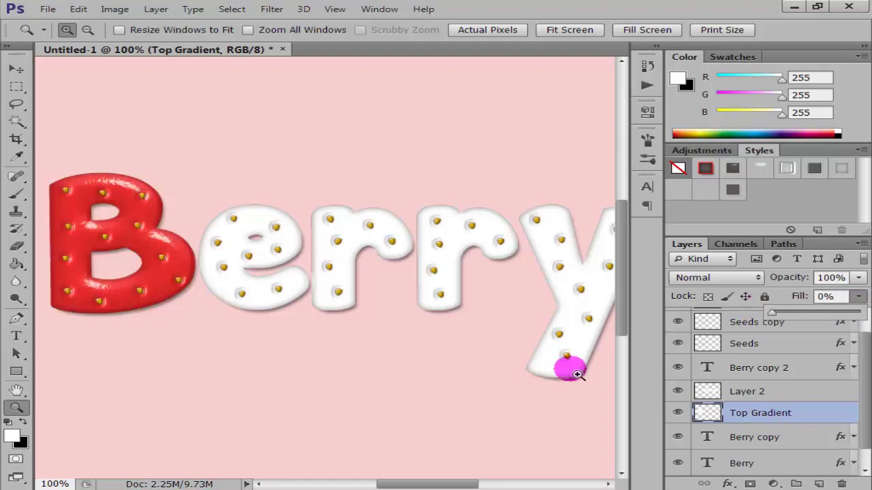
drag(475, 484, 468, 484)
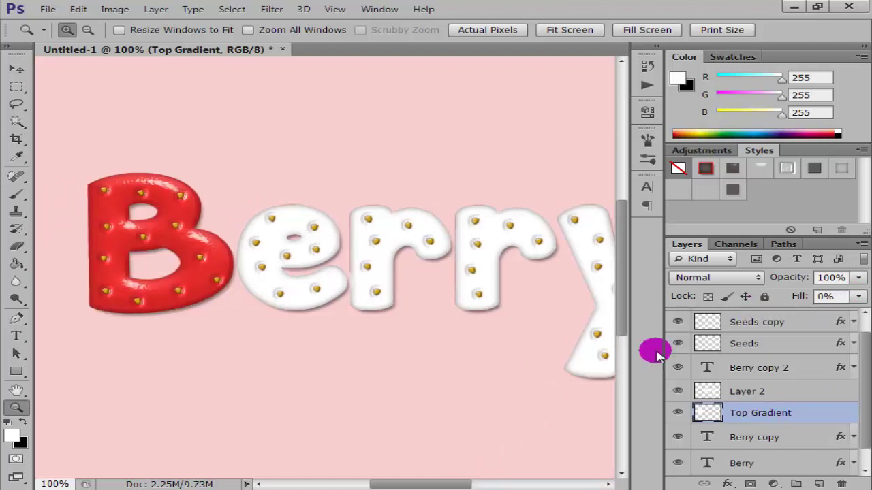
click(685, 191)
Set Top Gradient's Gradient Overlay to 75% opacity and 100% scale.
click(822, 419)
double_click(822, 417)
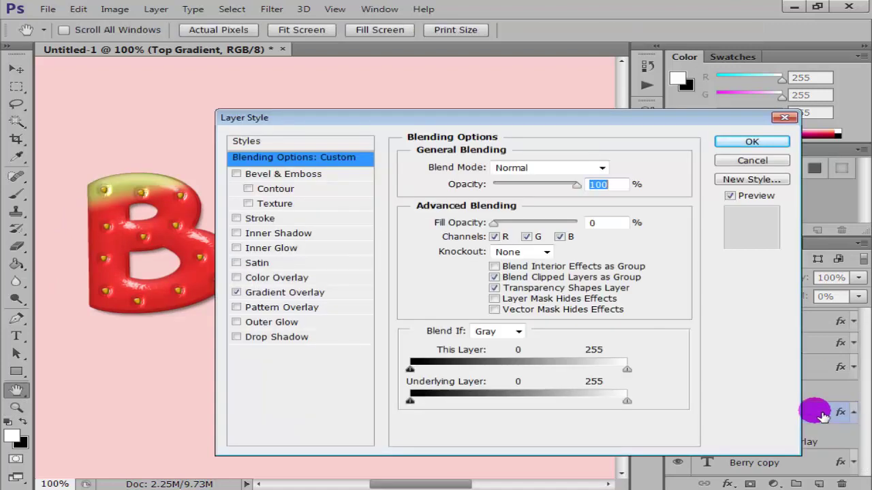
click(271, 293)
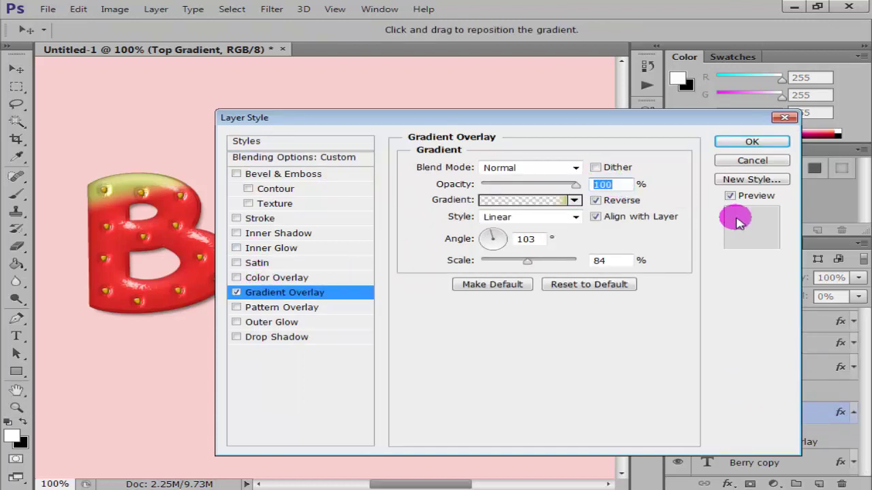
text(75)
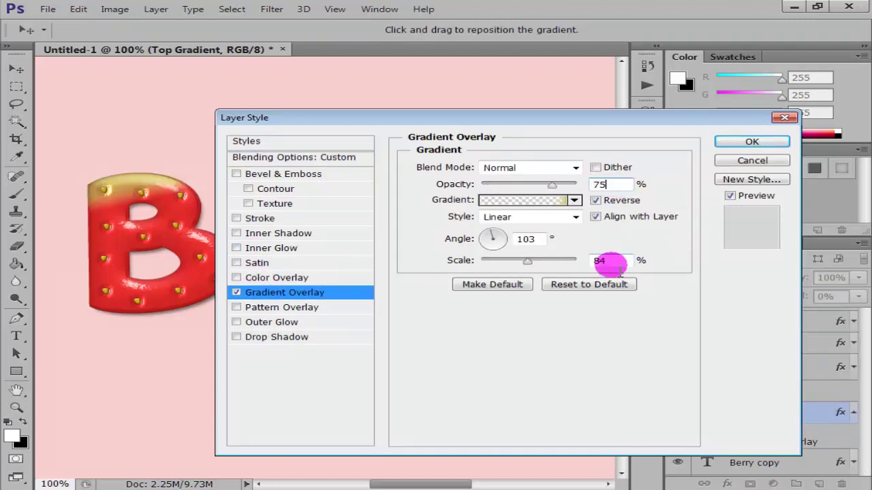
text(10)
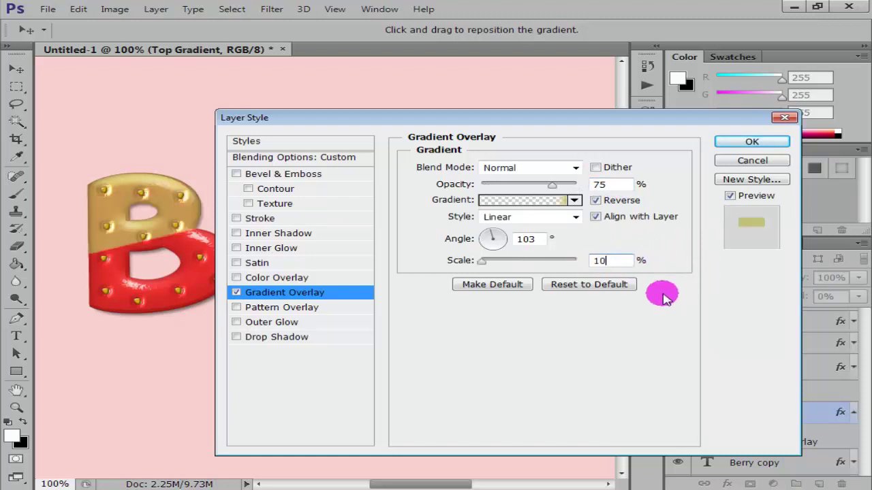
text(0)
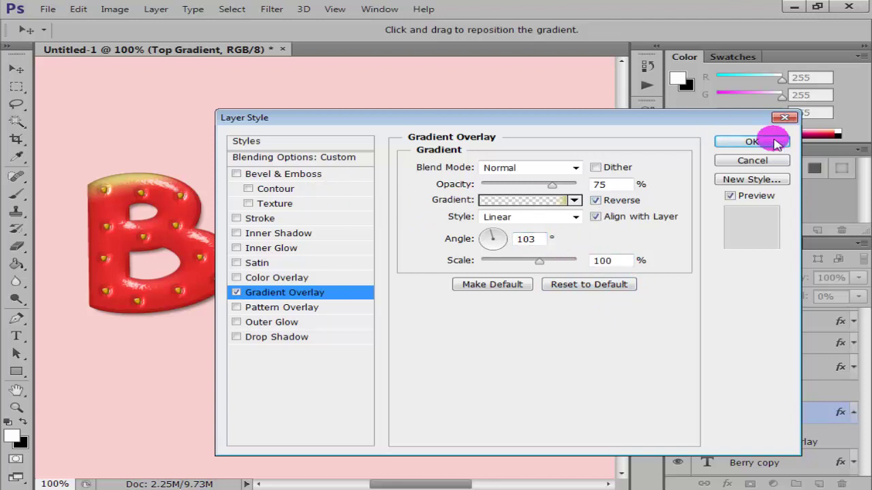
click(752, 142)
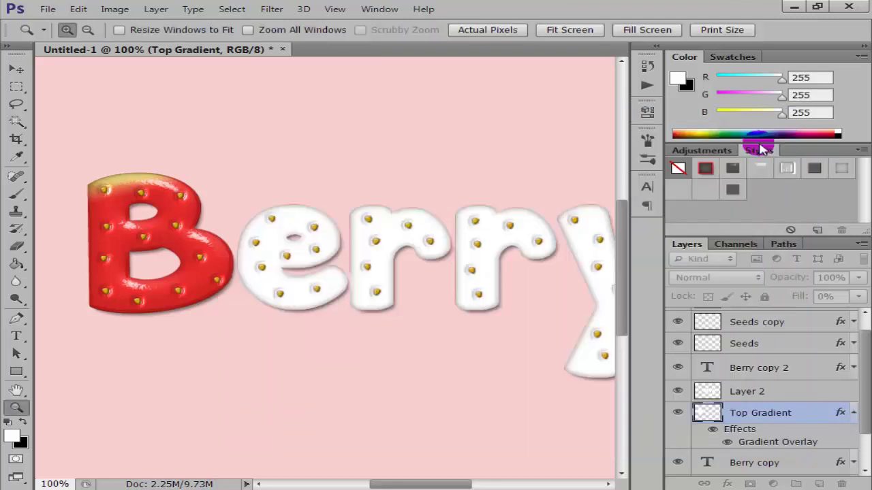
Set Layer 2's fill to 0% and apply the saved gradient style.
click(852, 411)
click(825, 398)
click(855, 297)
drag(854, 321, 713, 195)
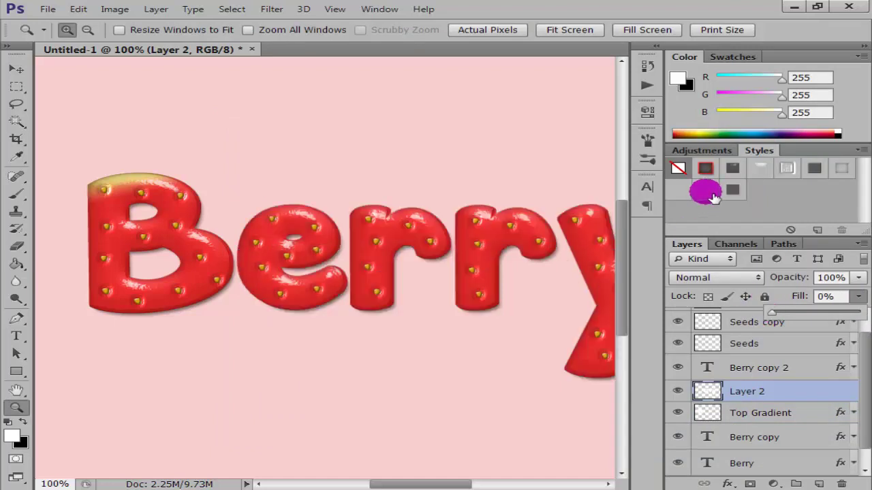
click(713, 198)
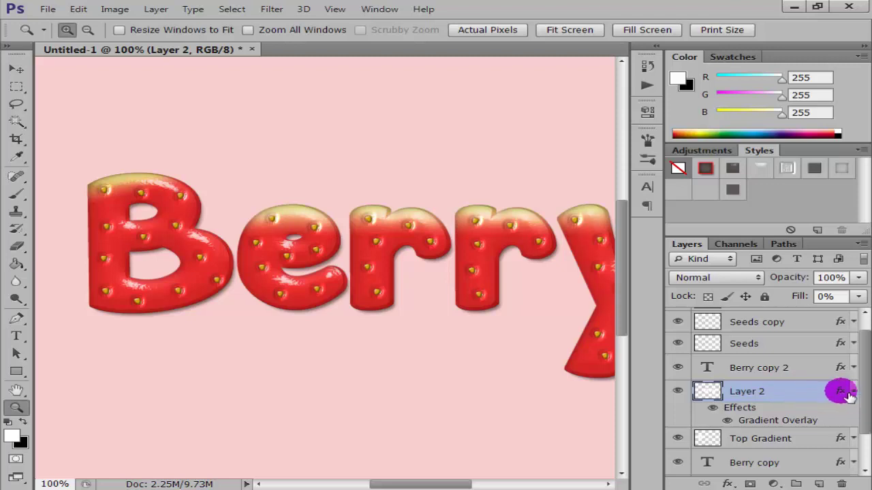
click(853, 391)
Lower Layer 2's Gradient Overlay opacity to 35%.
double_click(819, 393)
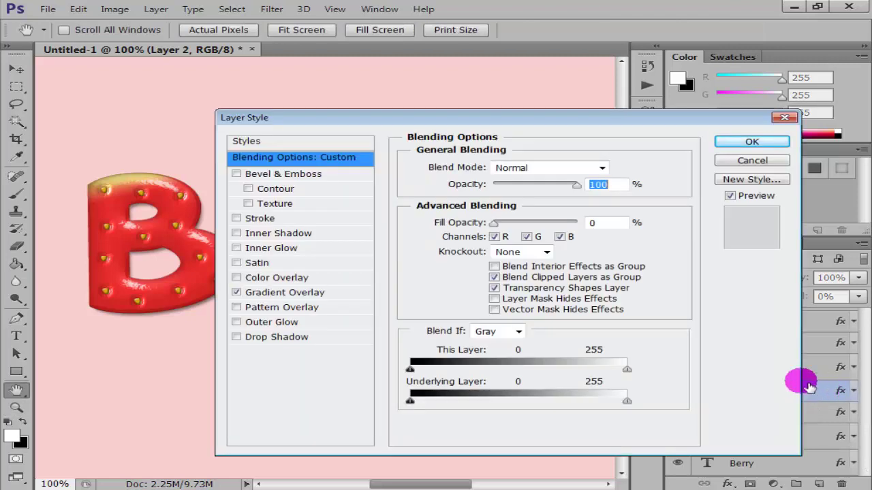
click(284, 293)
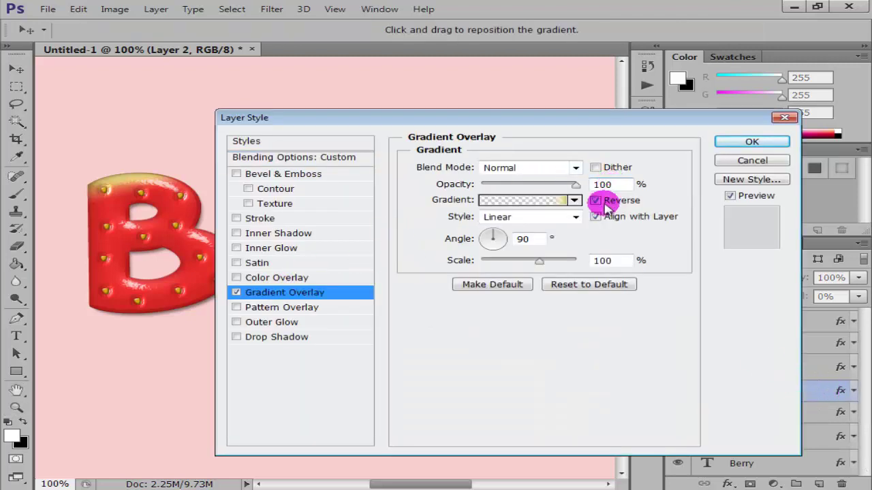
double_click(603, 185)
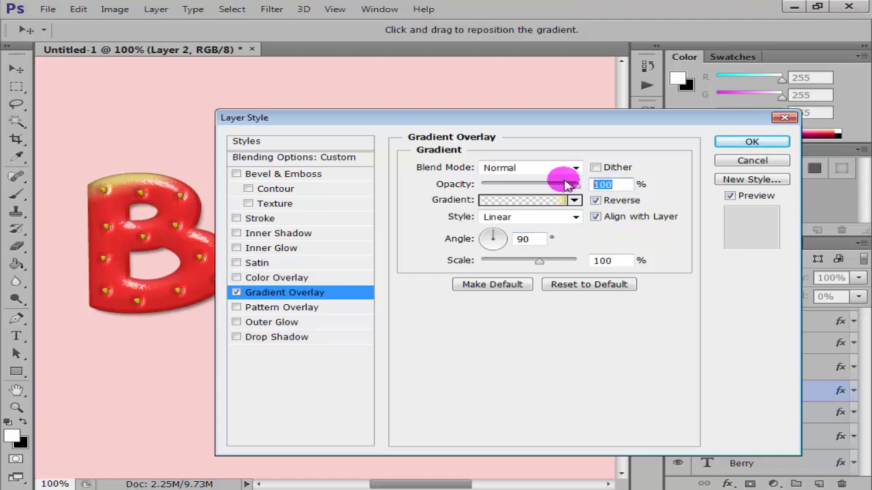
text(35)
click(492, 121)
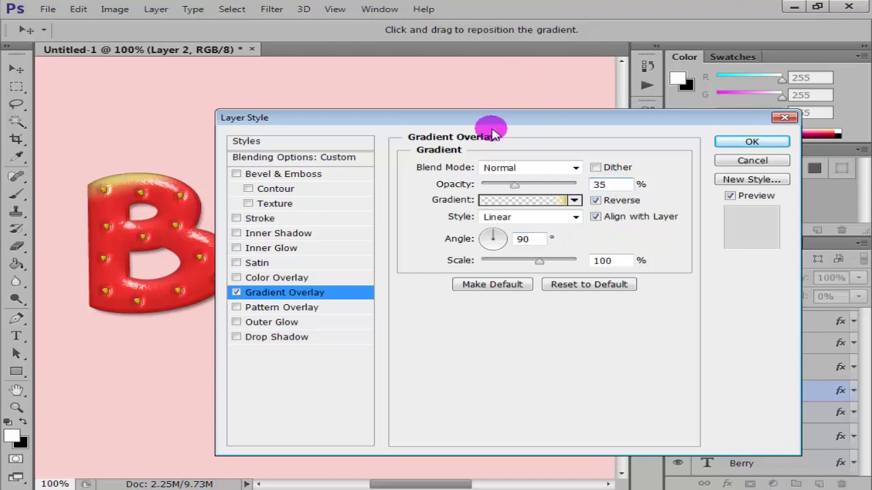
drag(496, 126, 600, 131)
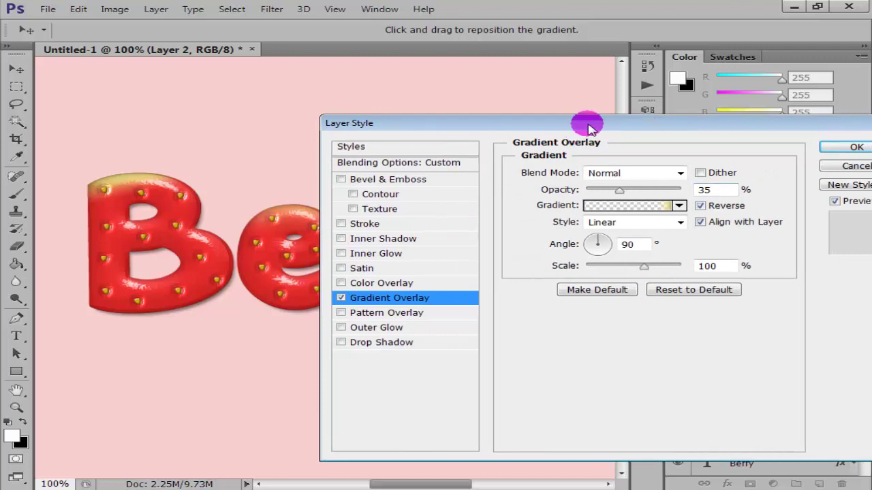
drag(584, 127, 485, 115)
click(727, 138)
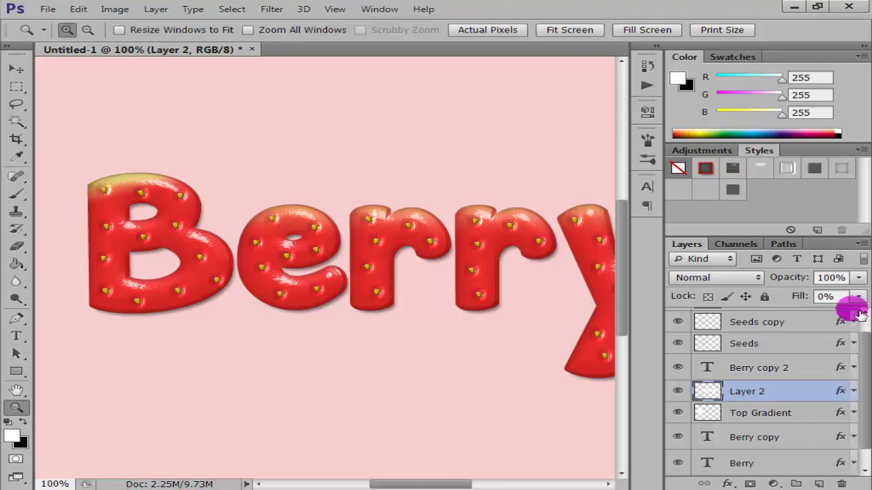
Place the Hoja leaf image and position it over the B.
scroll(860, 410, down, 1)
scroll(858, 402, up, 2)
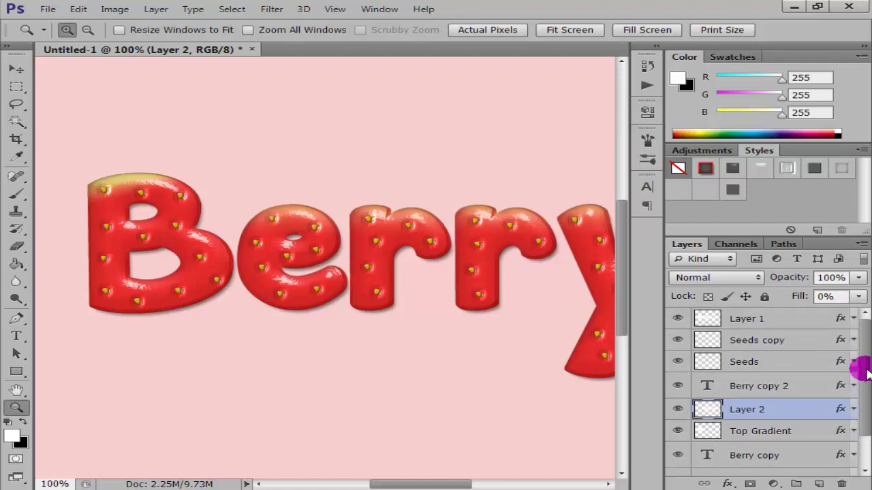
scroll(859, 388, down, 2)
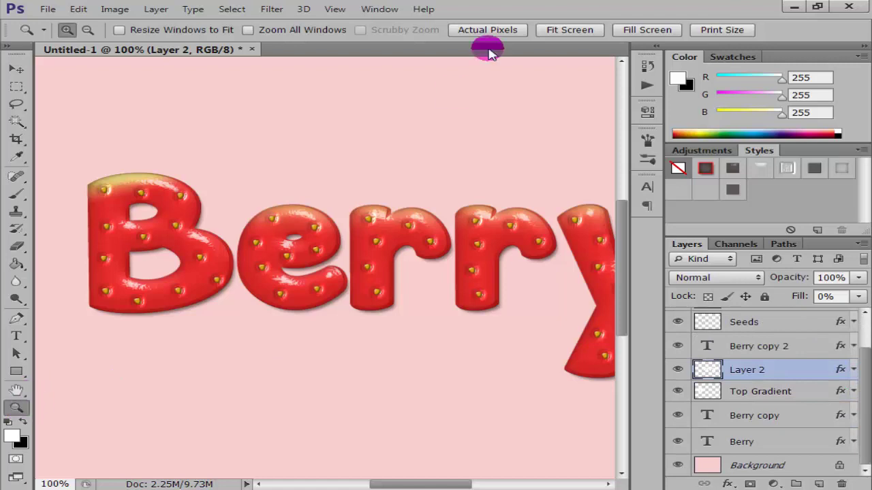
mouse_move(456, 478)
mouse_down()
mouse_move(473, 479)
mouse_move(454, 479)
mouse_move(460, 482)
mouse_up()
drag(860, 345, 847, 319)
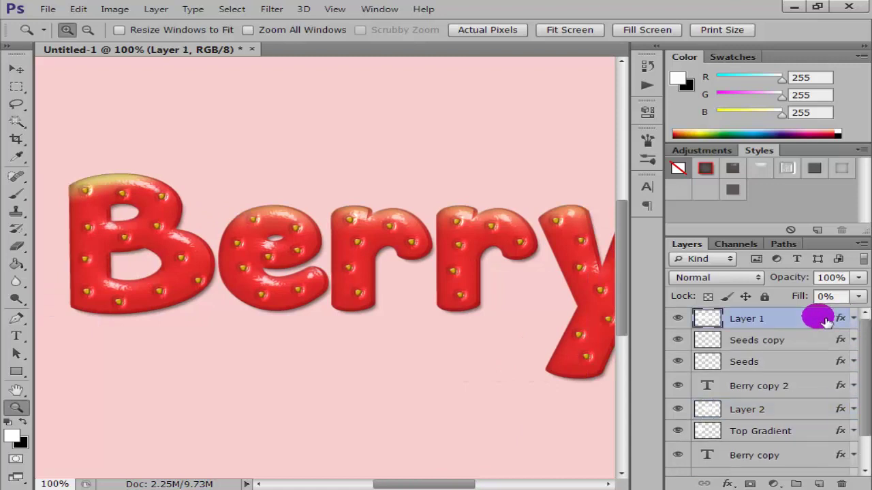
click(46, 11)
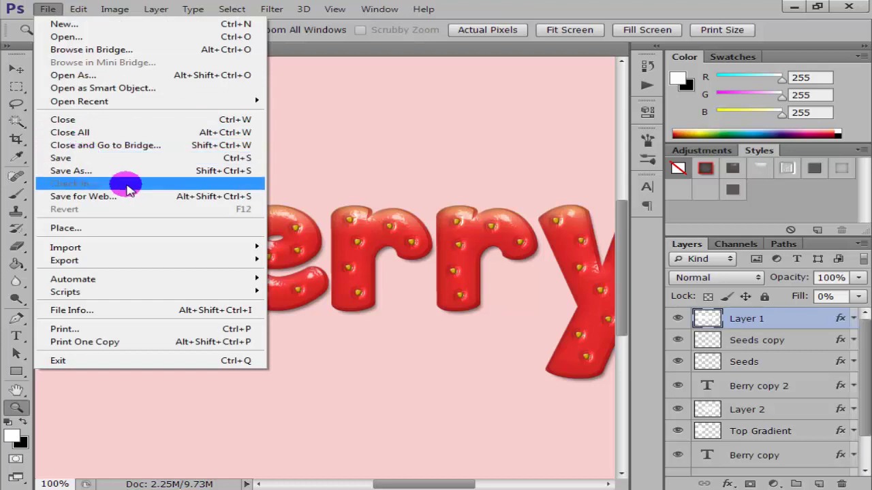
click(97, 227)
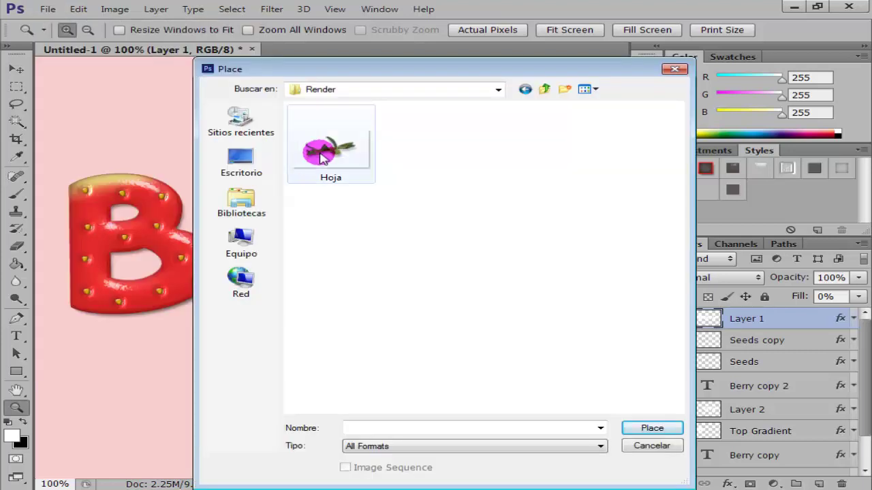
double_click(356, 140)
mouse_move(341, 233)
mouse_down()
mouse_move(221, 203)
mouse_move(170, 173)
mouse_up()
Scale the leaf down to about 89% to fit atop the B and commit.
drag(443, 485, 425, 485)
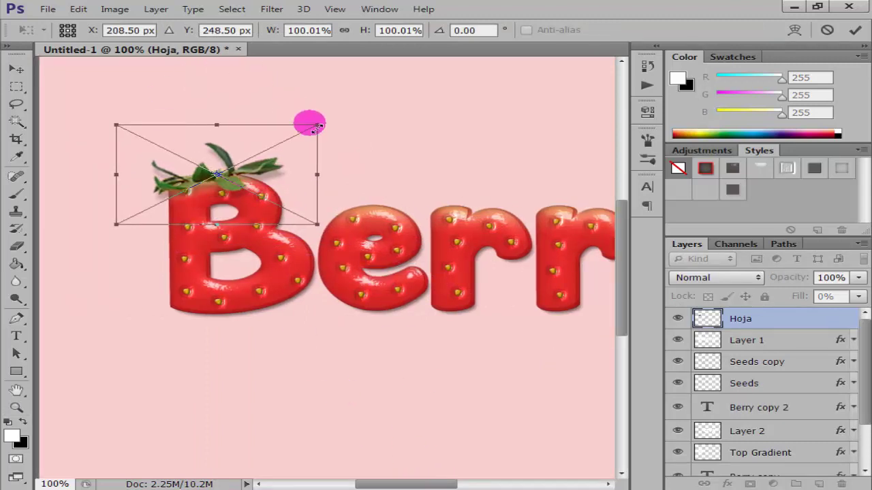
drag(316, 125, 291, 141)
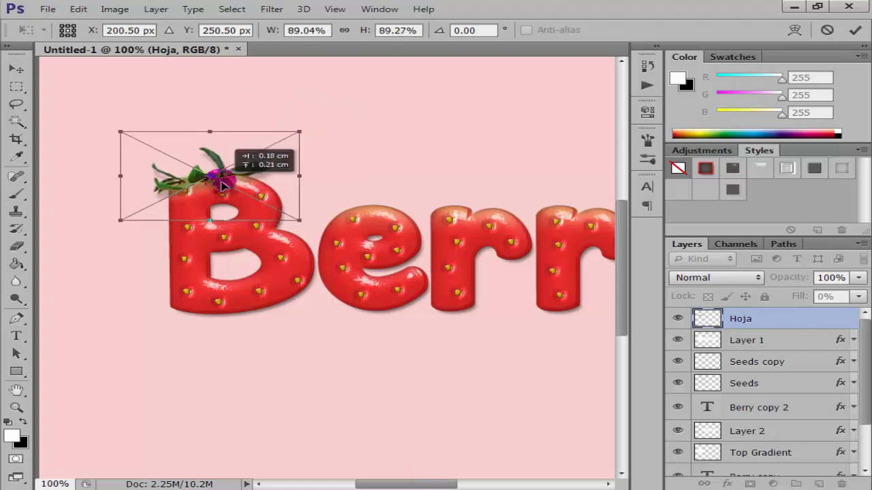
drag(208, 185, 216, 181)
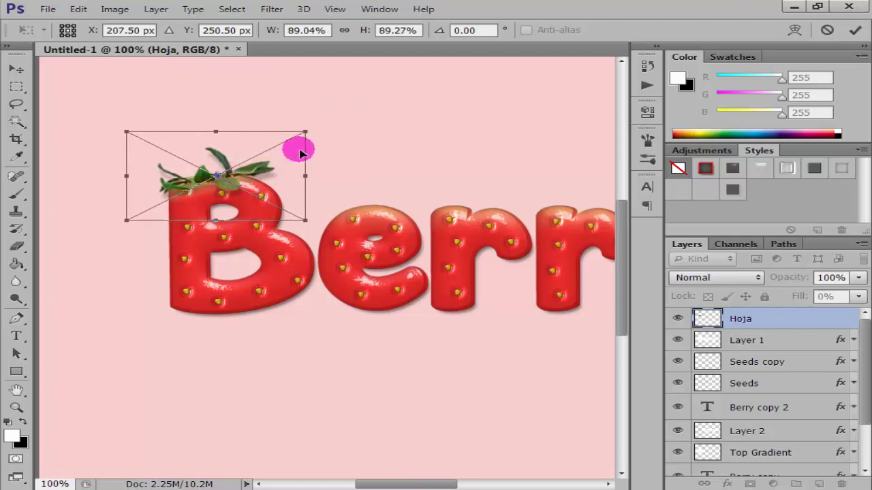
drag(305, 220, 282, 211)
click(855, 30)
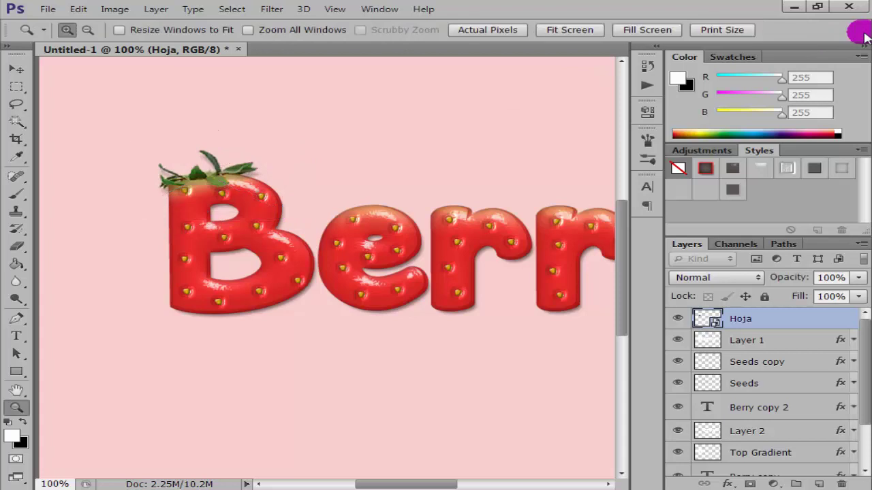
Select all layers above Background and move the Berry artwork slightly lower.
click(15, 106)
click(17, 86)
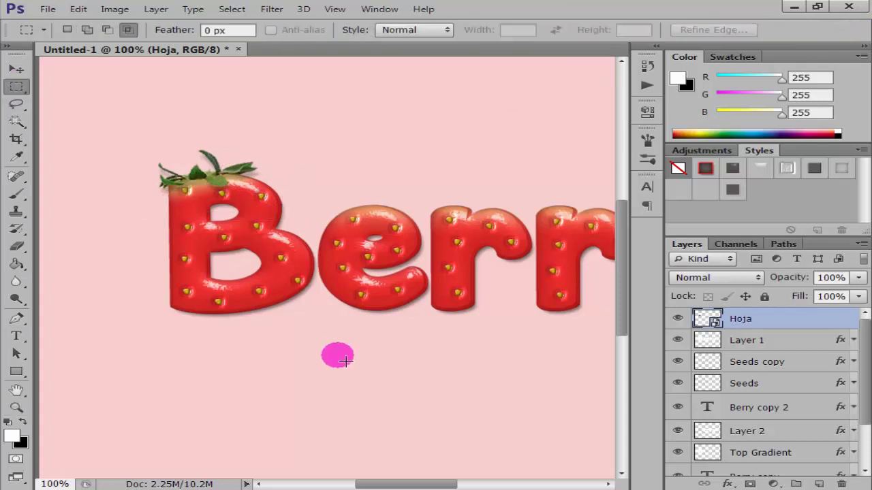
scroll(346, 307, down, 2)
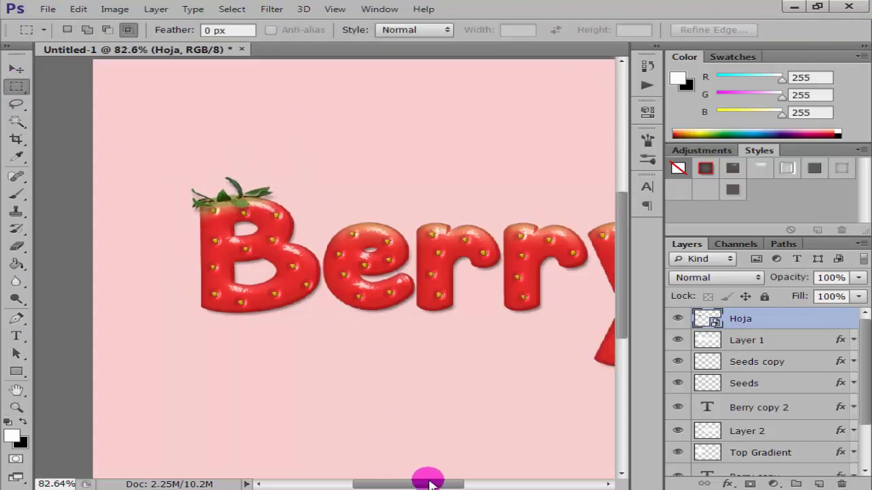
drag(426, 483, 443, 484)
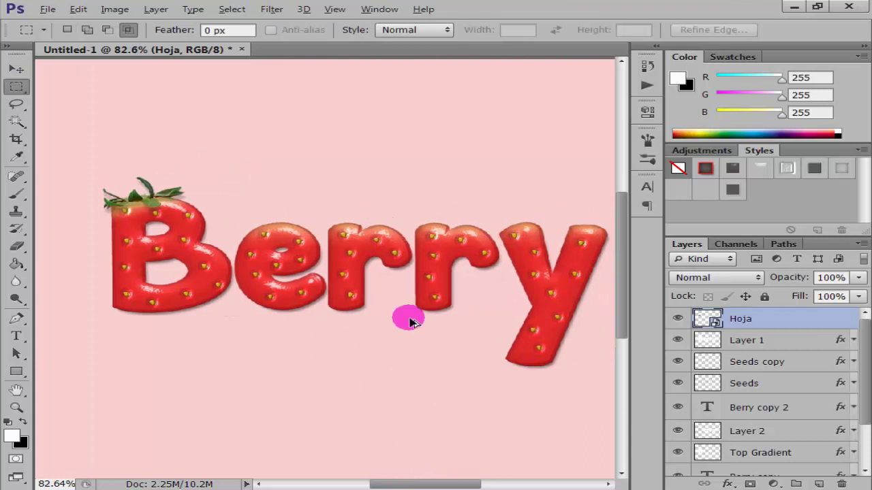
scroll(422, 347, down, 2)
scroll(405, 315, down, 2)
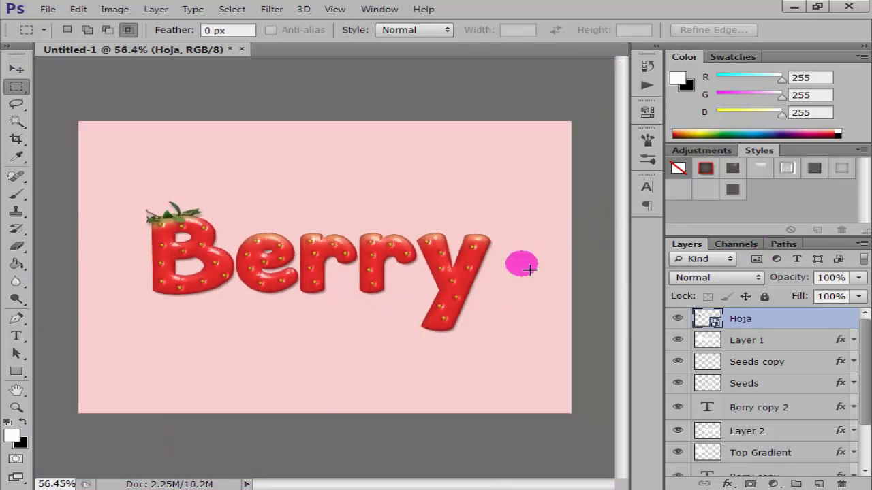
mouse_move(862, 358)
mouse_down()
mouse_move(864, 421)
mouse_move(861, 322)
mouse_up()
shift+click(823, 443)
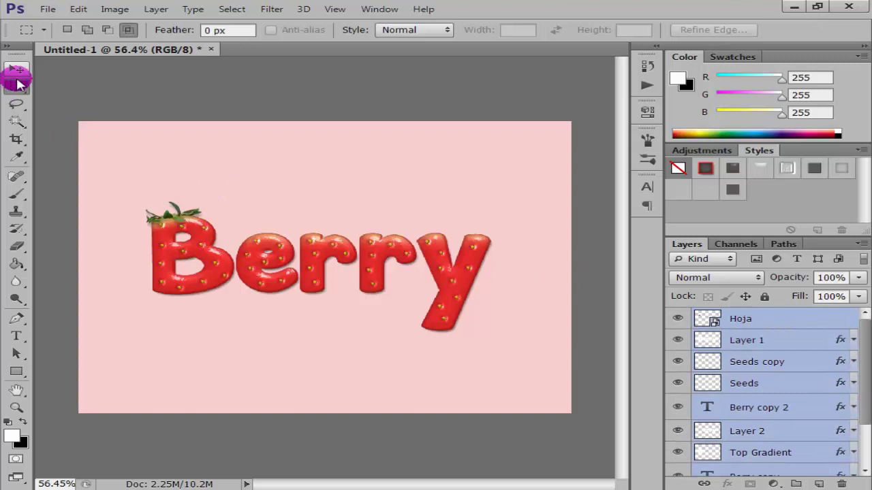
click(15, 70)
mouse_move(414, 250)
mouse_down()
mouse_move(420, 279)
mouse_move(427, 271)
mouse_up()
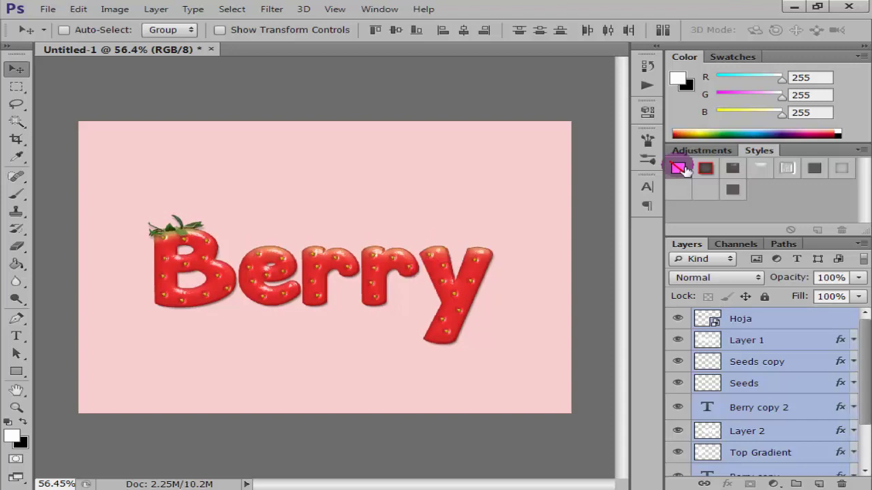
Group the selected layers into Group 1 via Layer > Group Layers.
mouse_move(864, 368)
mouse_down()
mouse_move(863, 407)
mouse_move(860, 333)
mouse_up()
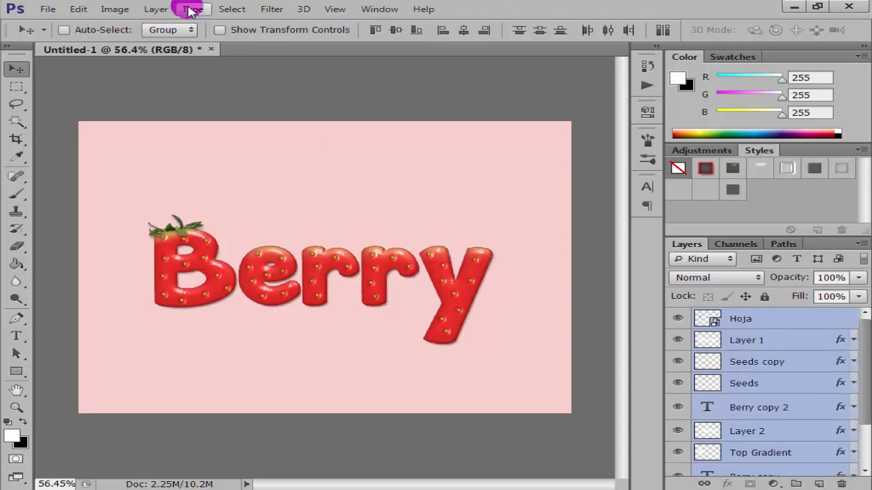
click(155, 9)
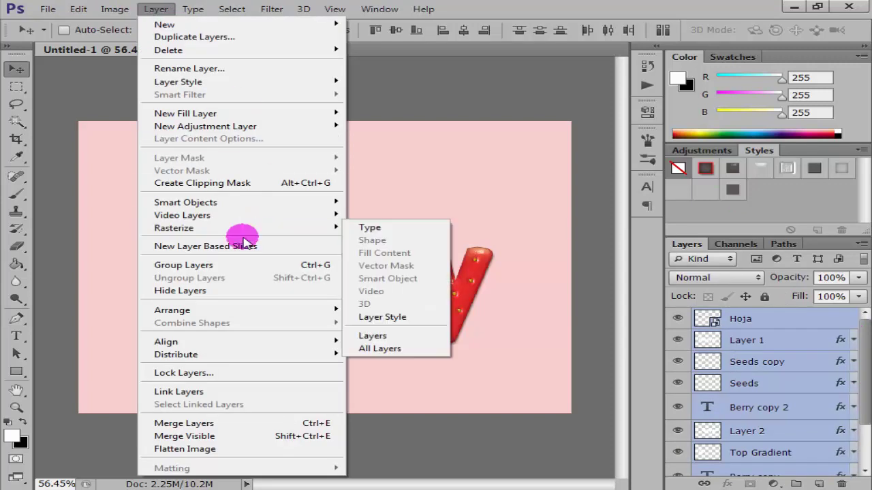
click(226, 265)
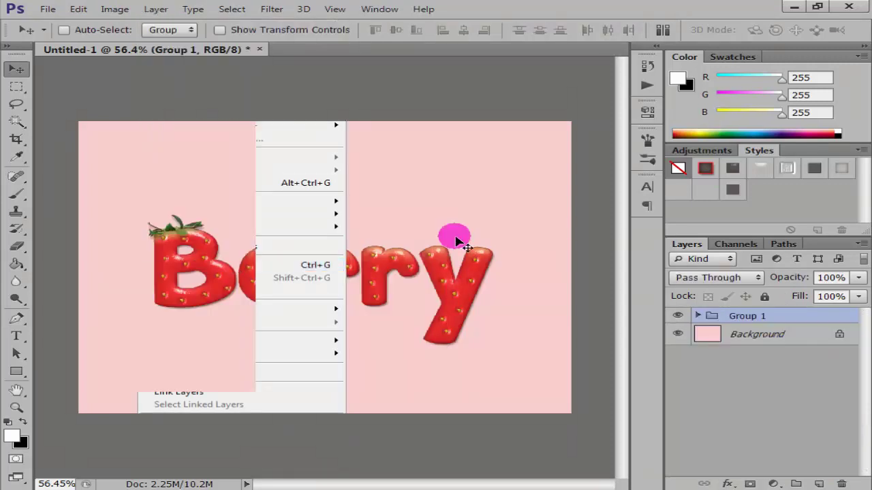
Add a new empty layer above the Background layer.
click(678, 316)
click(678, 316)
click(769, 334)
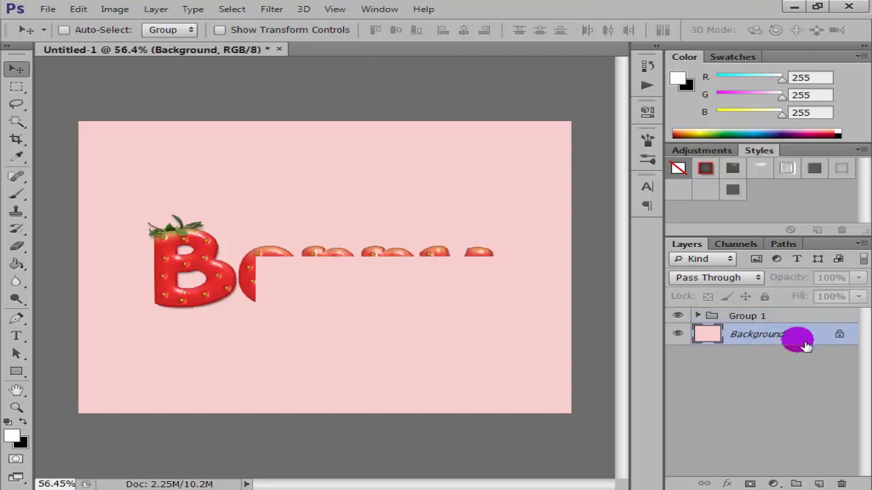
click(828, 483)
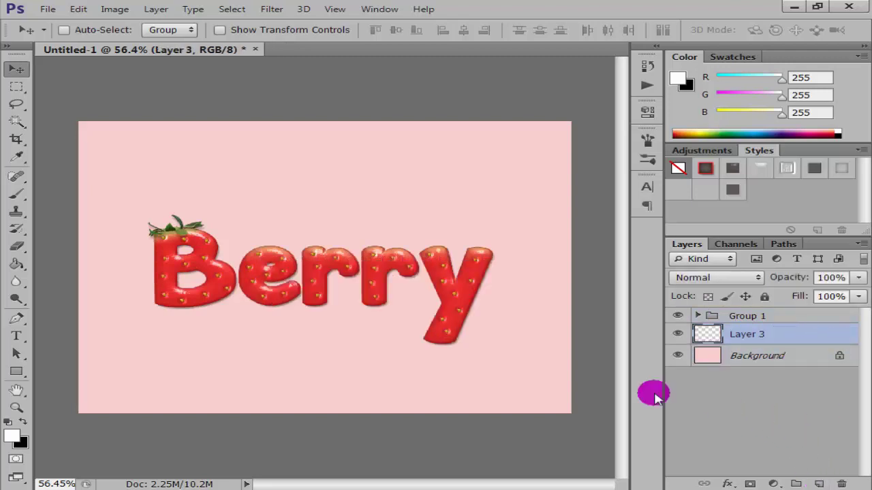
Switch to the Paint Bucket with its fill source set to Pattern.
key(m)
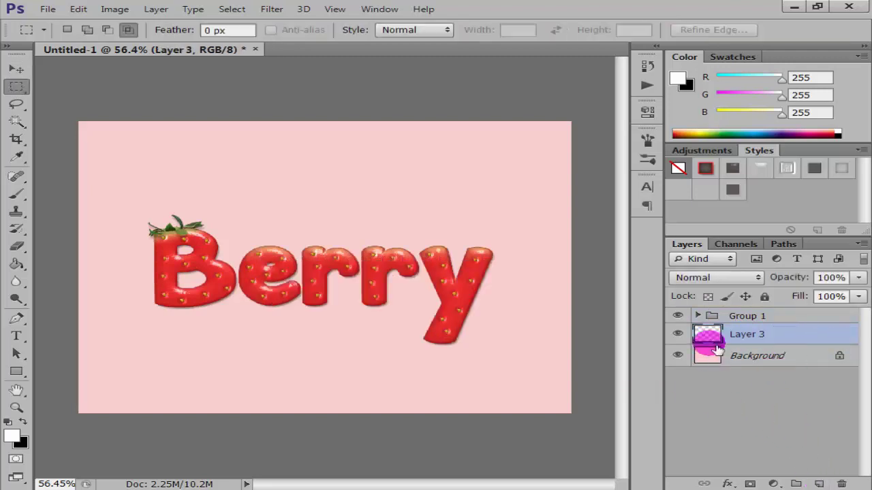
click(15, 265)
click(130, 30)
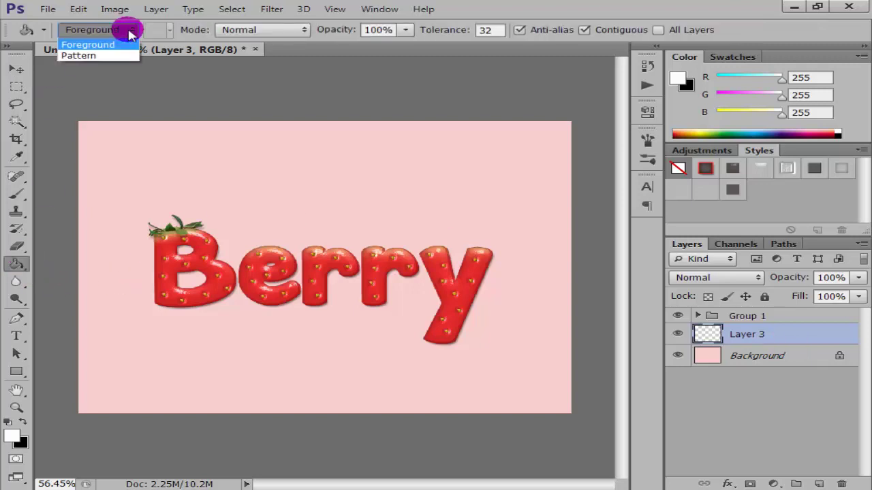
click(107, 52)
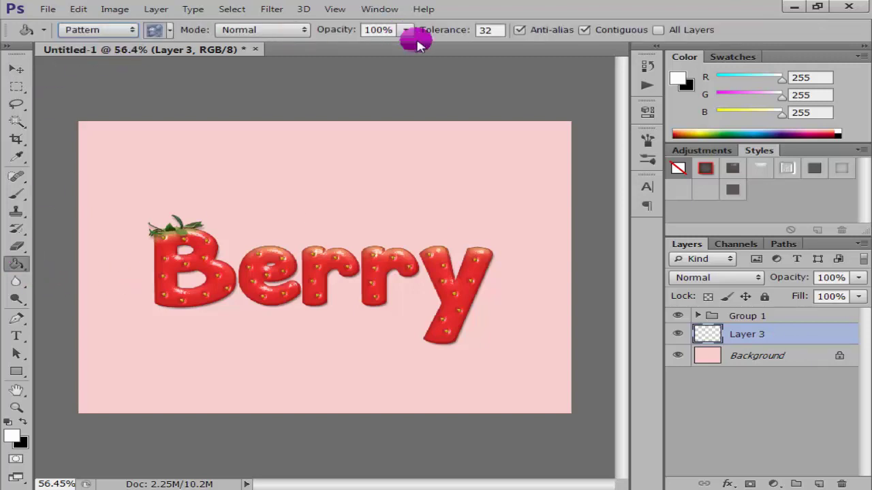
Load the Motivo pattern library and choose its newly loaded pattern.
click(169, 30)
click(286, 53)
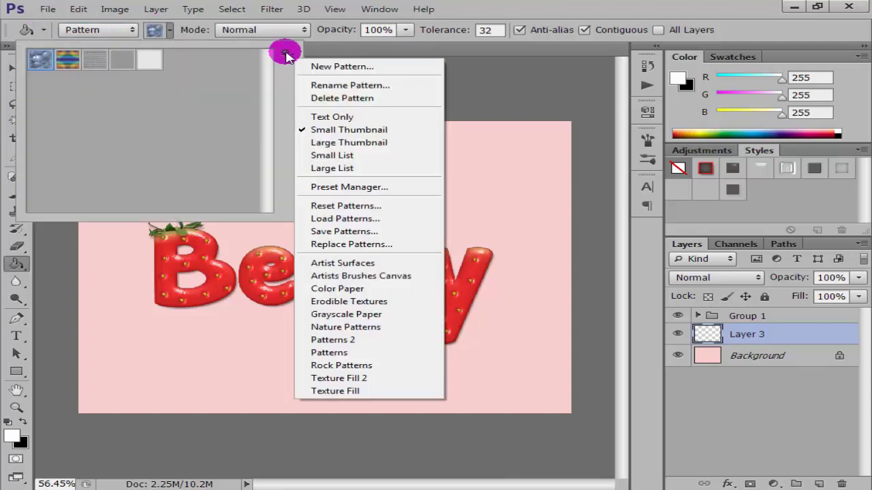
click(348, 220)
click(308, 123)
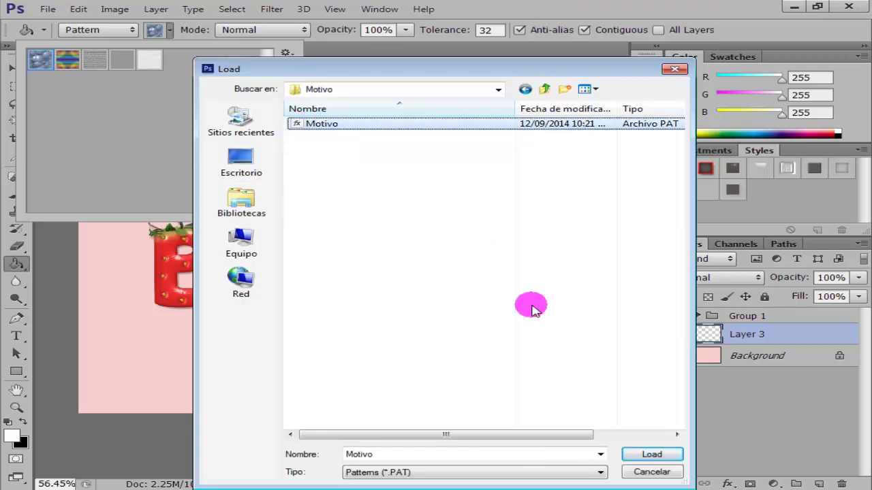
click(649, 455)
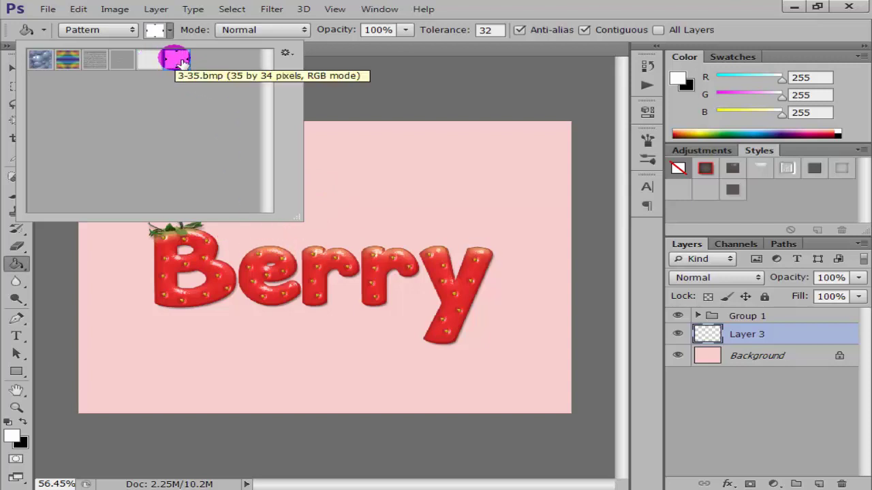
double_click(178, 59)
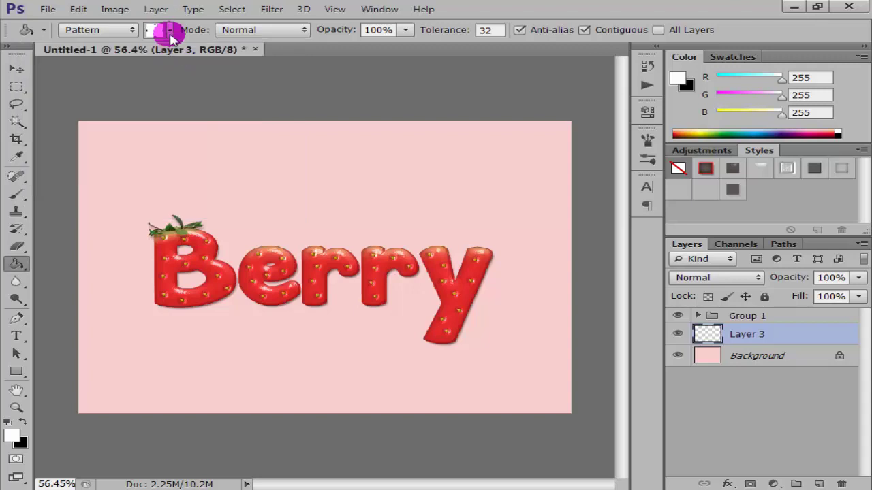
Load the full dotted pattern set and fill the new layer with the small-dot pattern.
click(169, 30)
click(284, 53)
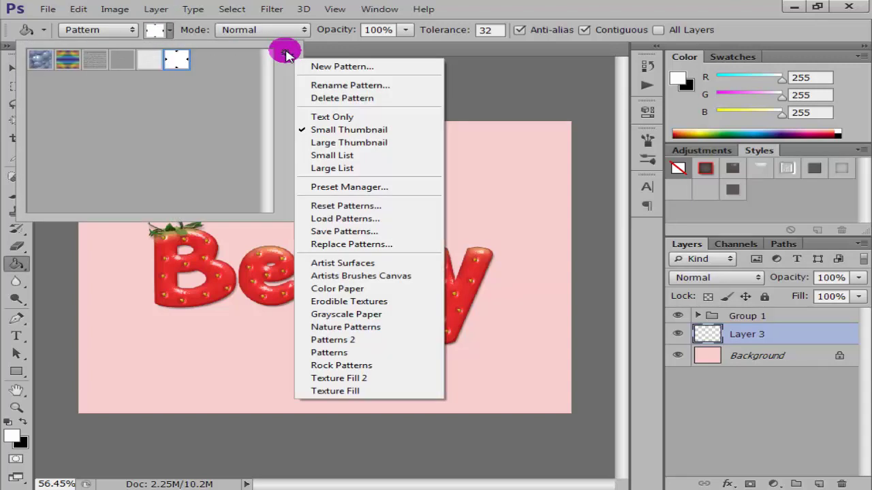
click(357, 219)
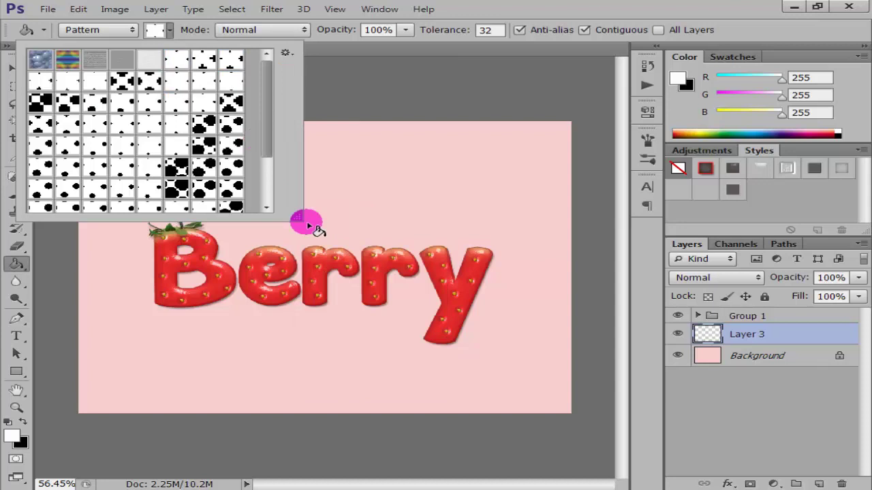
drag(265, 140, 136, 129)
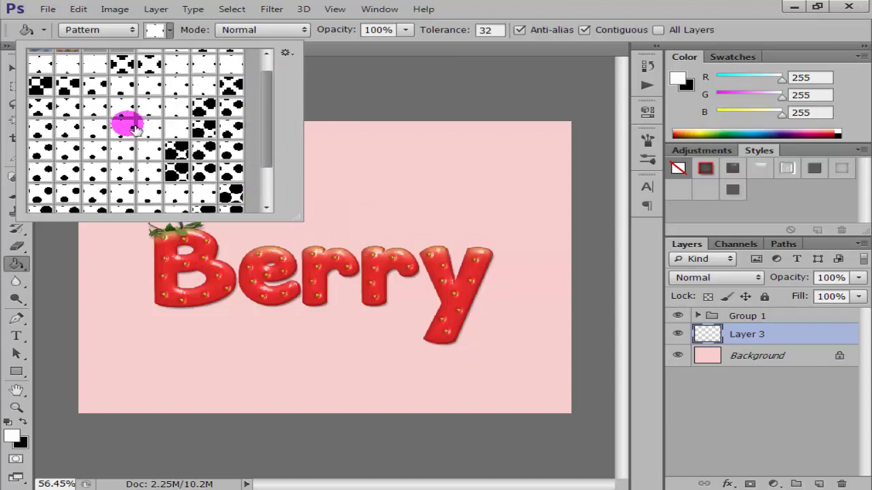
scroll(126, 135, up, 1)
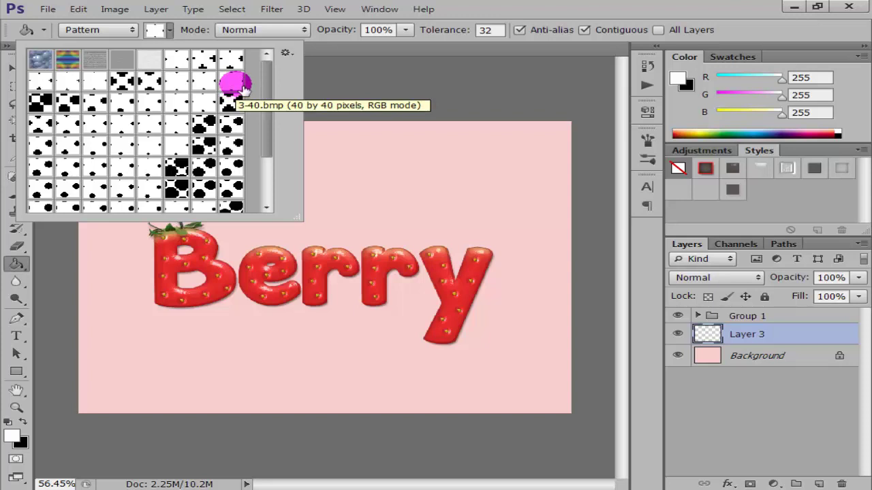
double_click(243, 89)
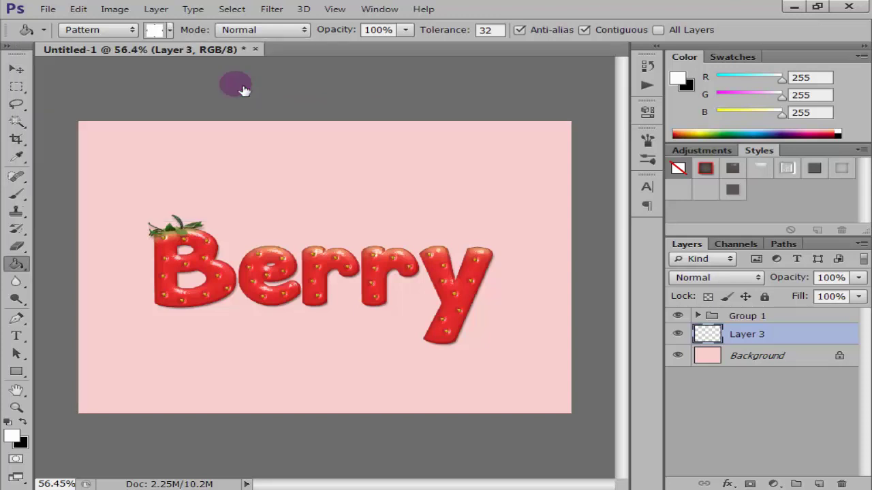
click(286, 200)
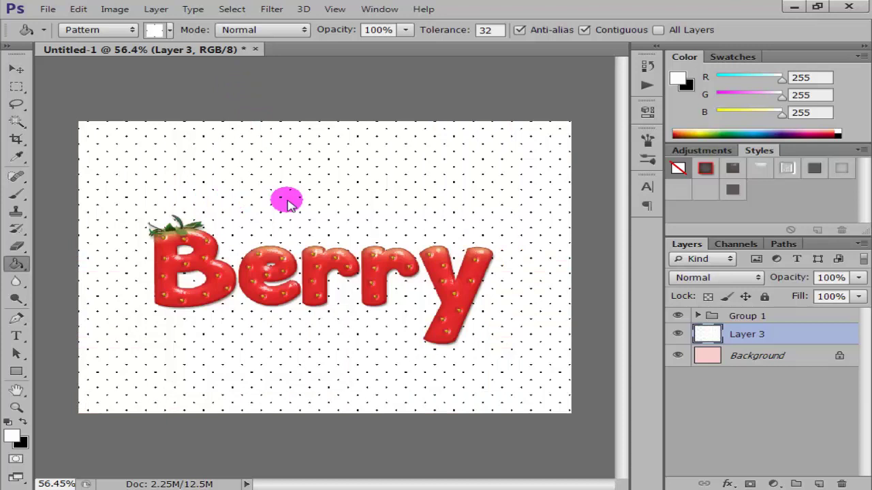
Set Layer 3 to Multiply blend mode at 35% opacity, keeping Layer 3 selected.
click(720, 278)
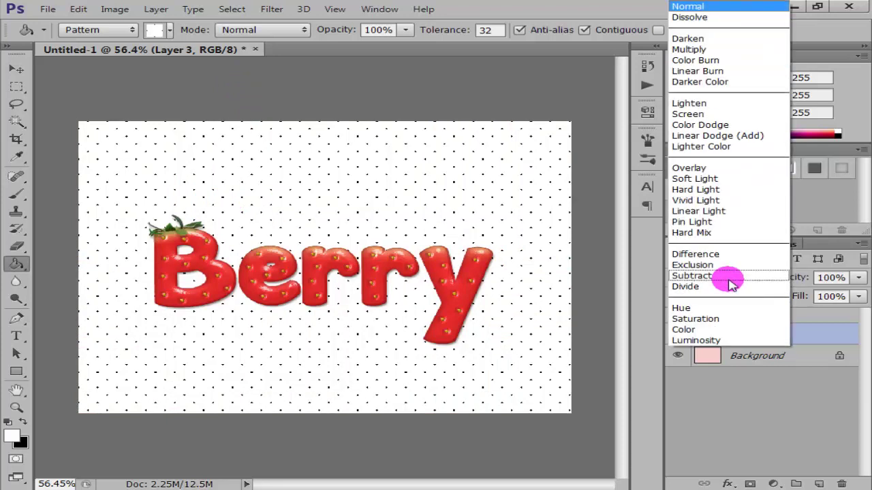
click(715, 49)
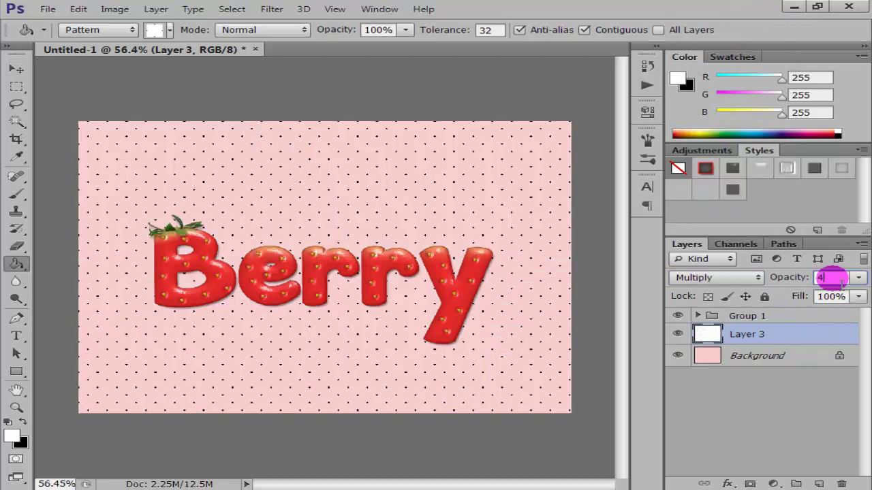
text(5)
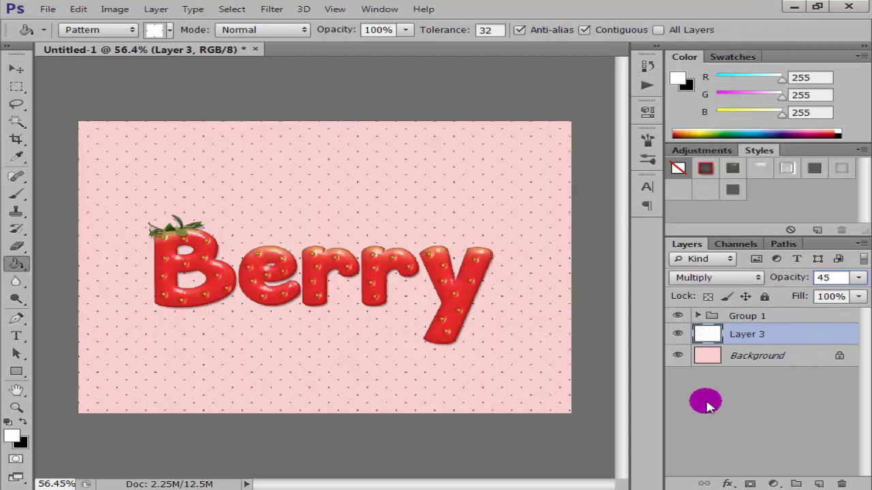
click(834, 277)
text(35)
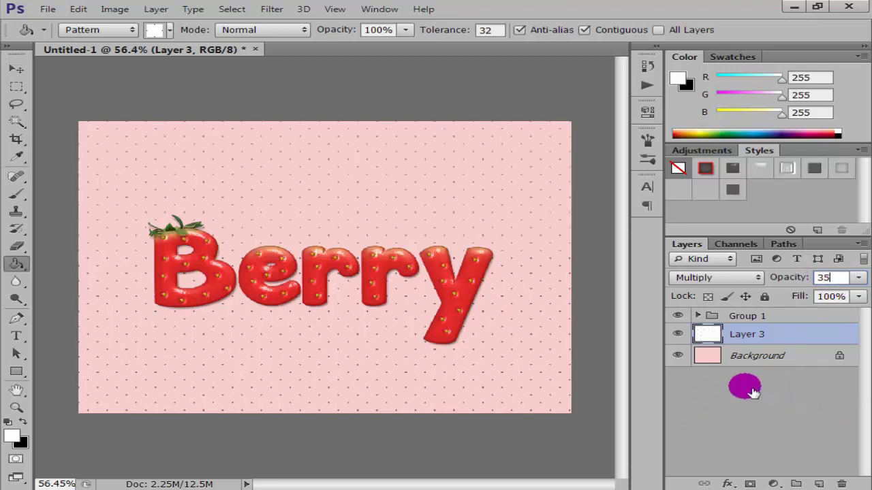
click(717, 336)
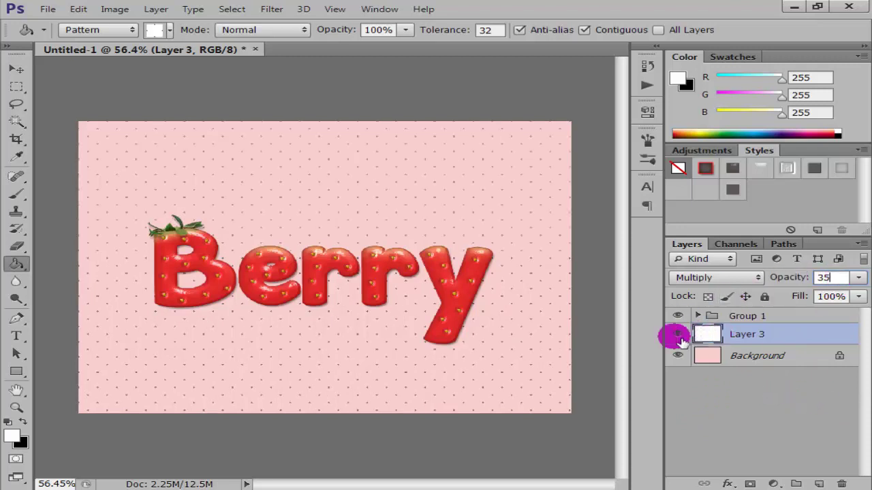
click(727, 384)
click(725, 335)
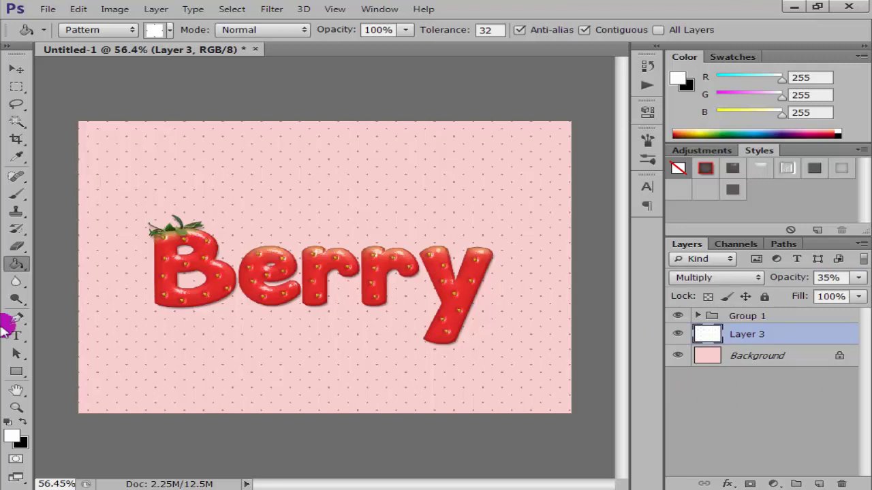
Start a 100 pt text layer above the Berry lettering.
click(15, 337)
click(256, 216)
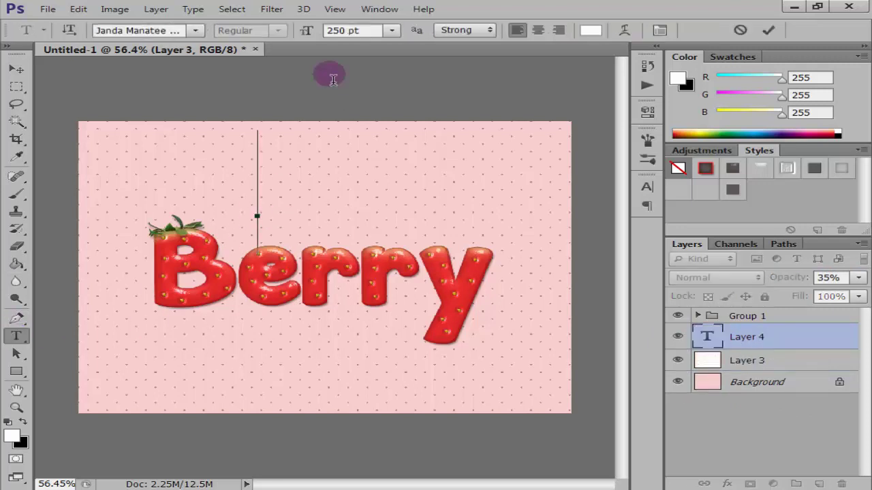
double_click(339, 30)
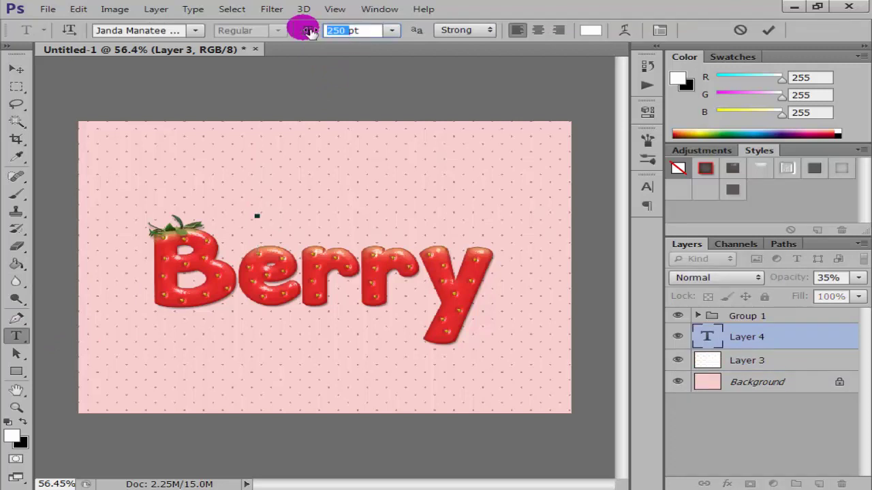
text(10)
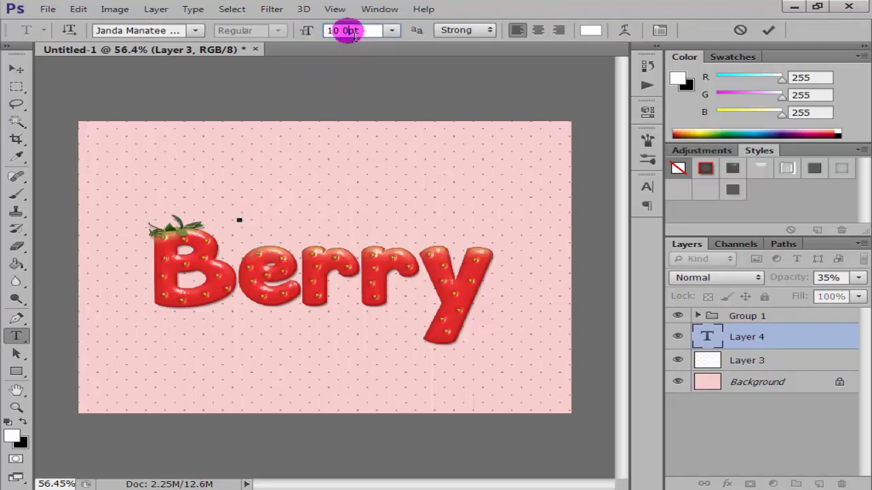
click(316, 184)
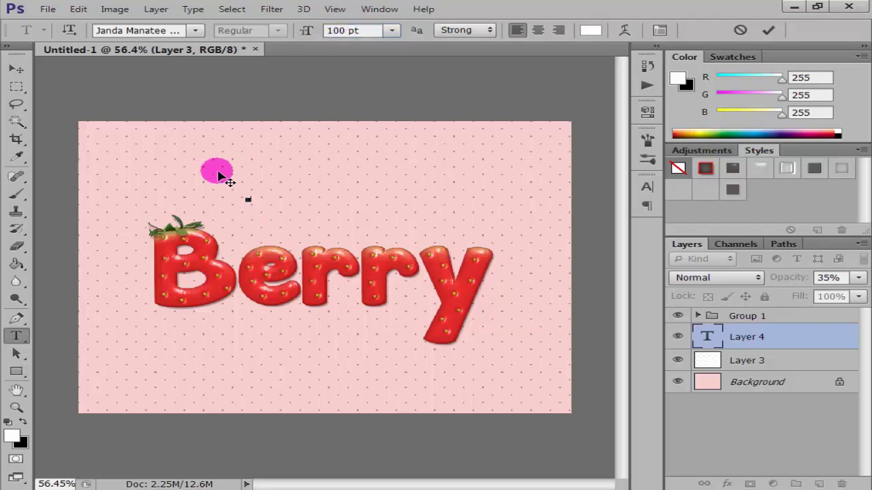
click(696, 337)
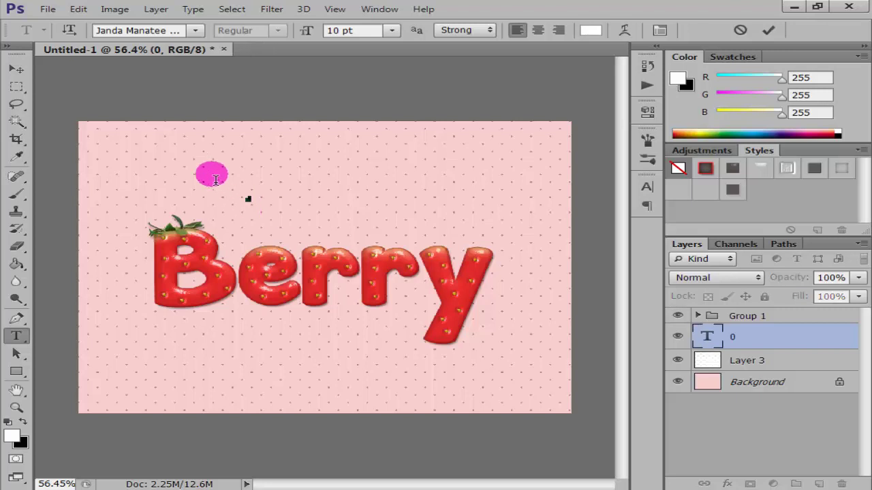
click(359, 30)
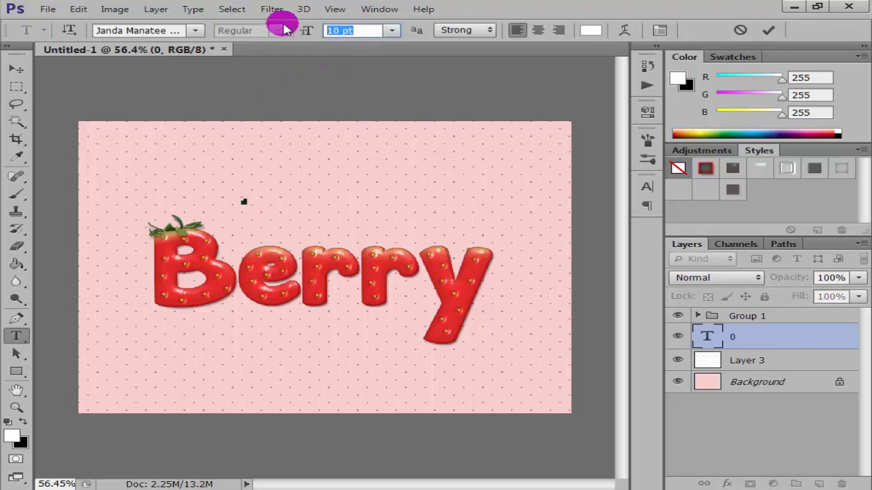
text(100)
key(Return)
click(251, 201)
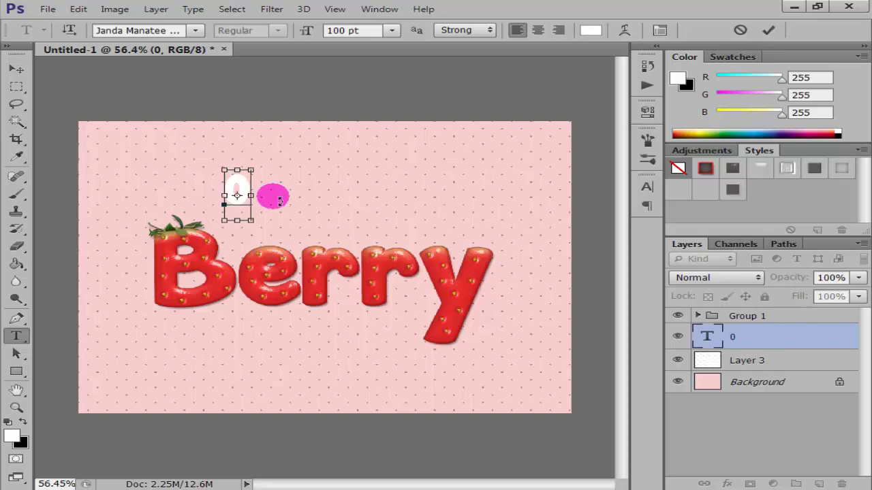
Set the Straw text to the Clear Line script font in colour #de2d2d.
click(129, 30)
click(137, 34)
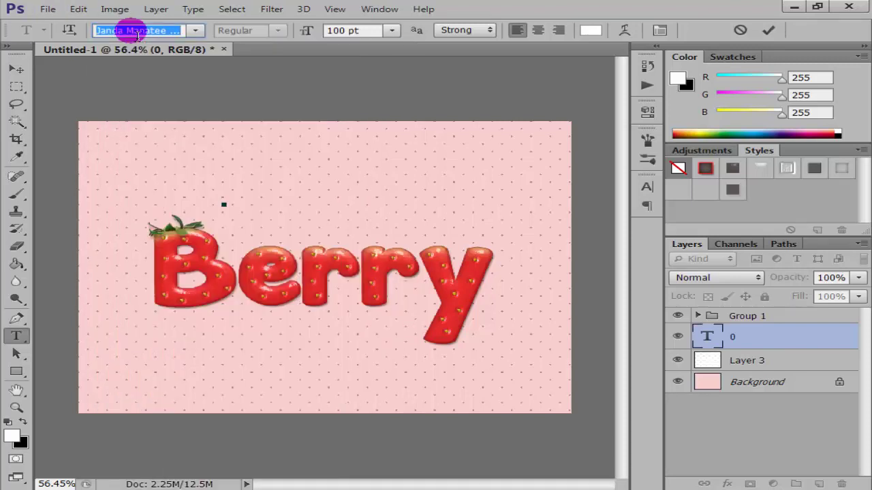
text(Clear Line PERS)
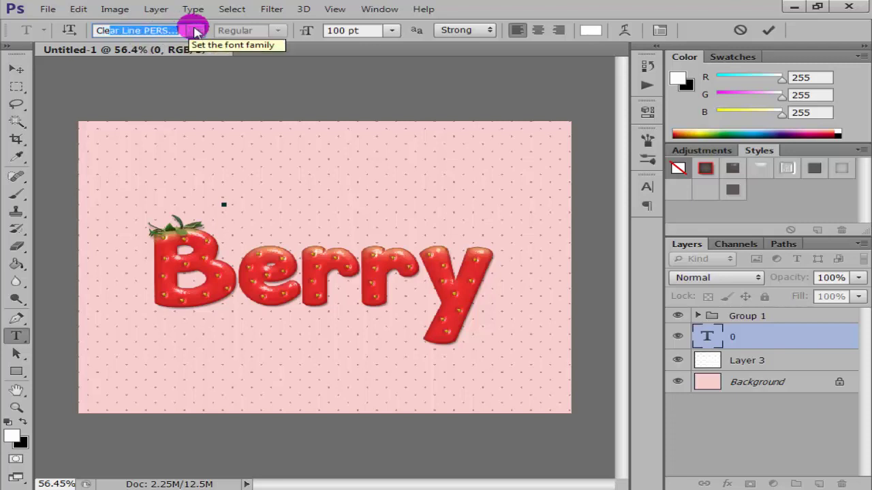
click(197, 32)
key(Return)
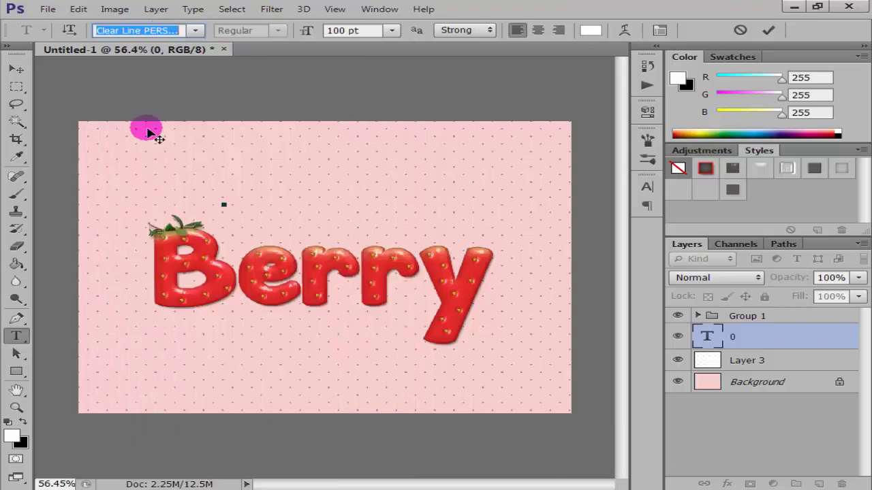
click(17, 436)
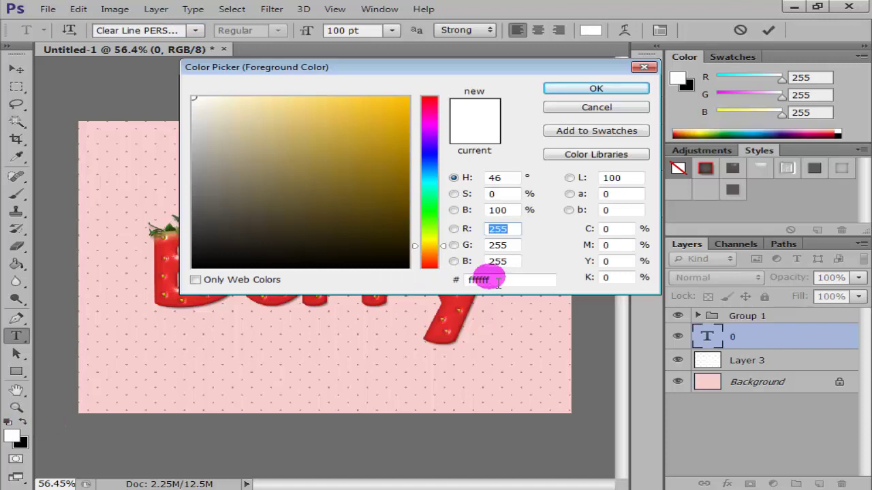
drag(502, 280, 430, 280)
text(de2d2d)
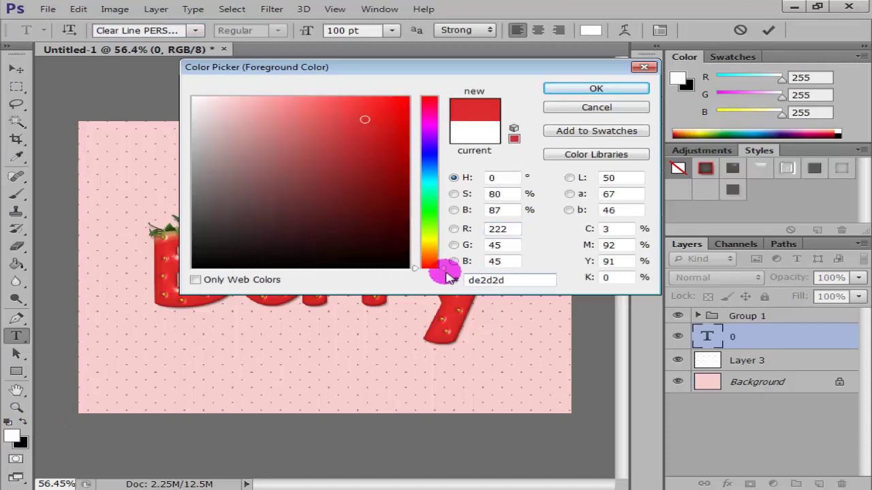
click(598, 88)
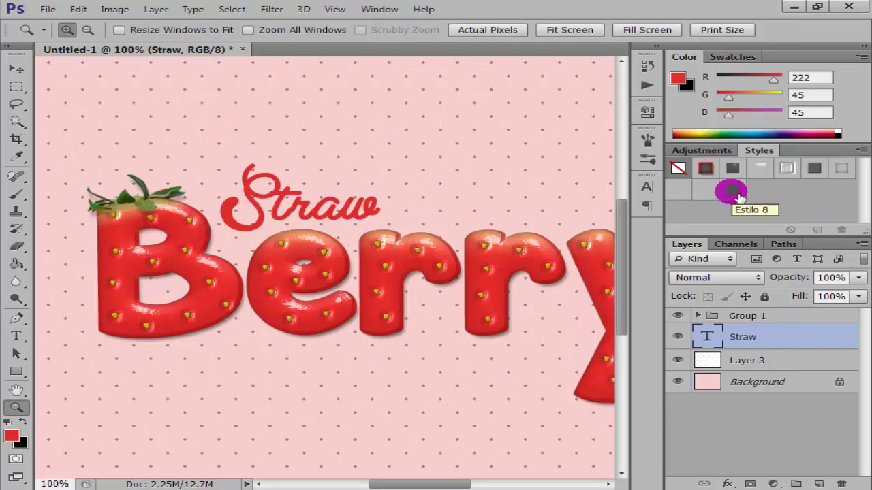
Apply a drop-shadow style preset to the Straw text and fit the document on screen.
click(732, 190)
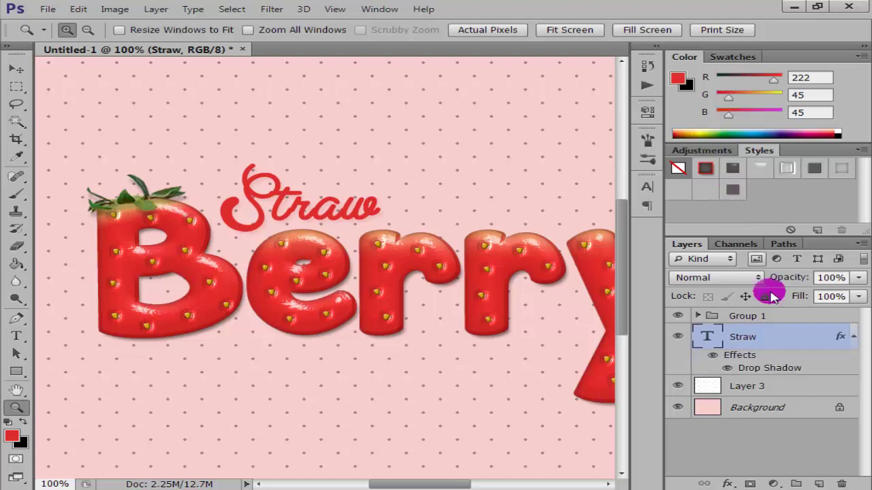
click(677, 338)
click(677, 337)
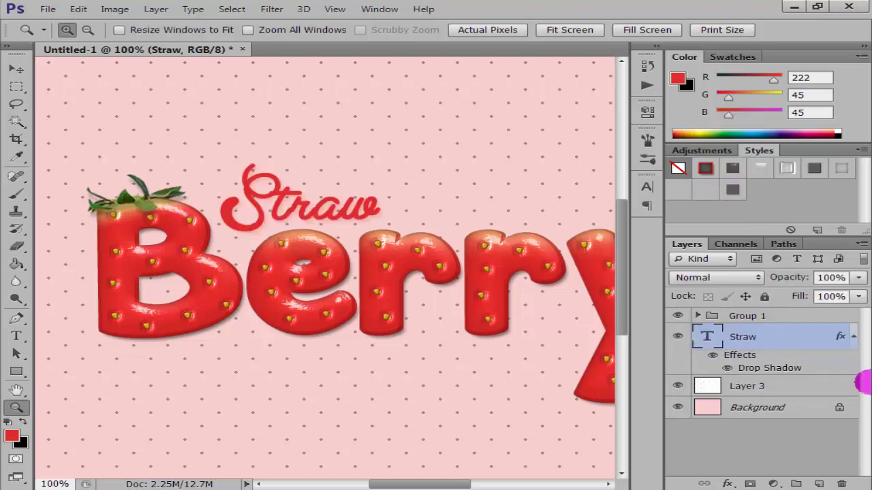
click(854, 338)
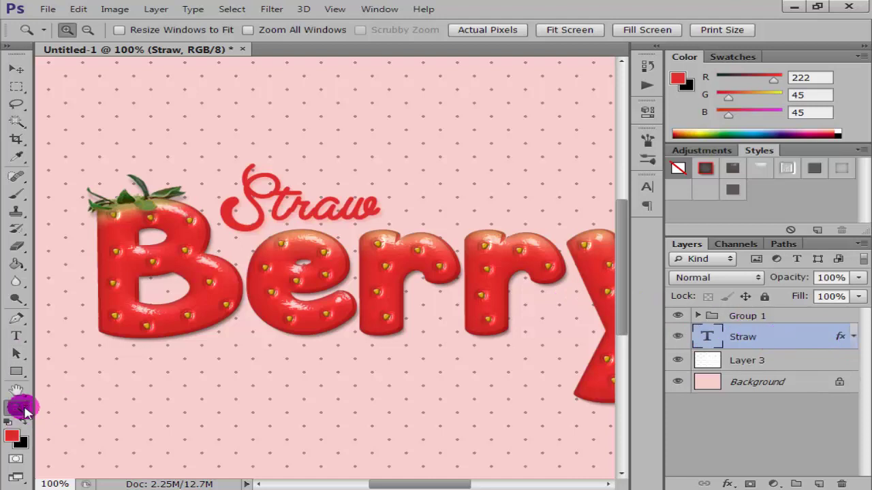
click(549, 35)
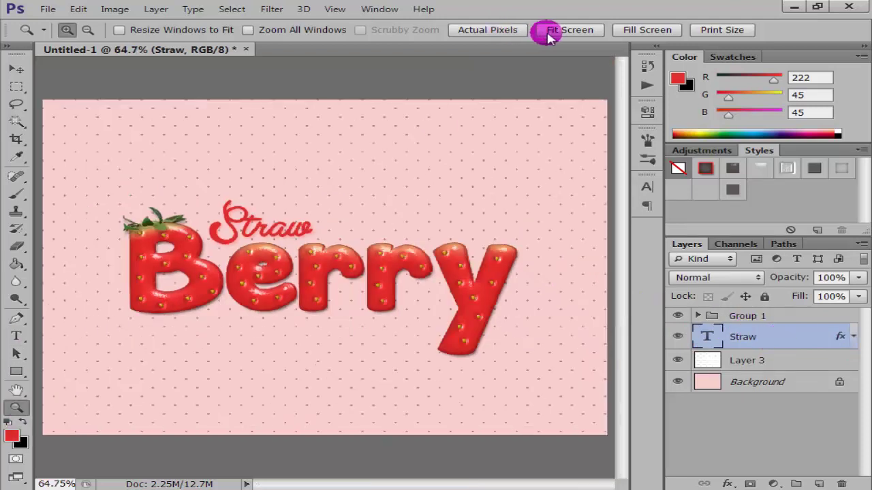
Nudge the Straw text and Group 1 together right and up, then reselect Layer 3.
shift+click(749, 315)
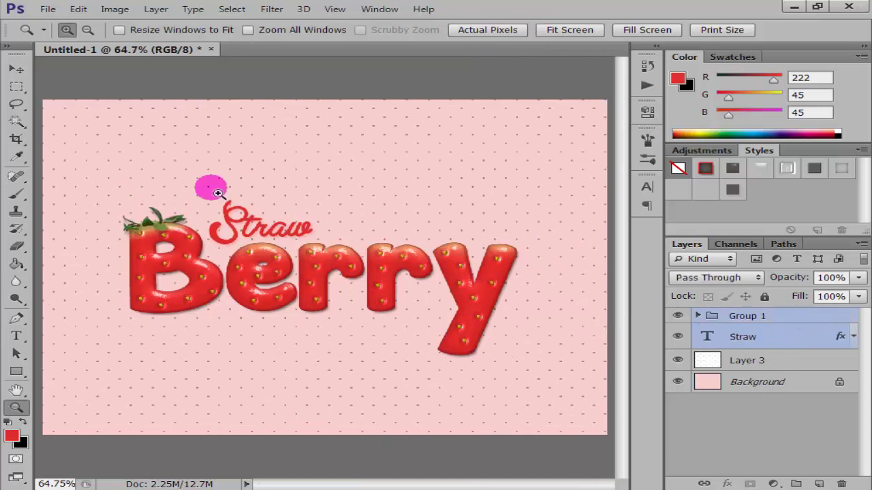
click(18, 69)
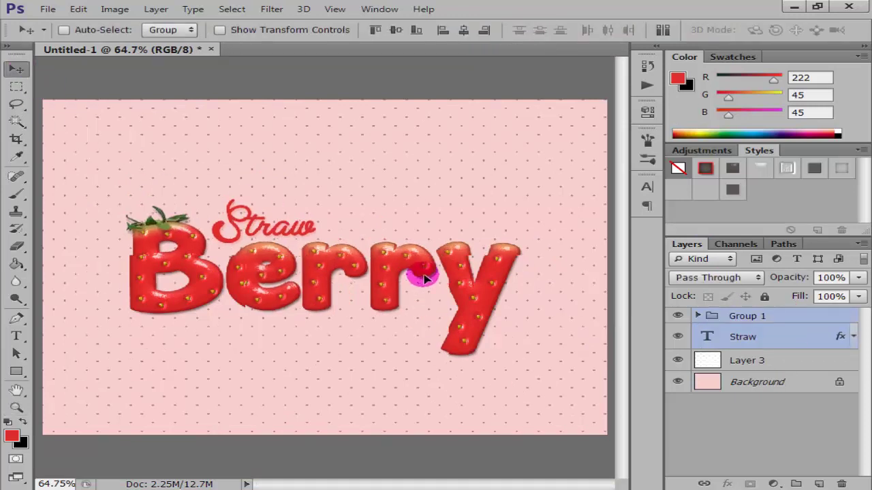
key(shift+Right)
key(Up)
key(Up)
key(Up)
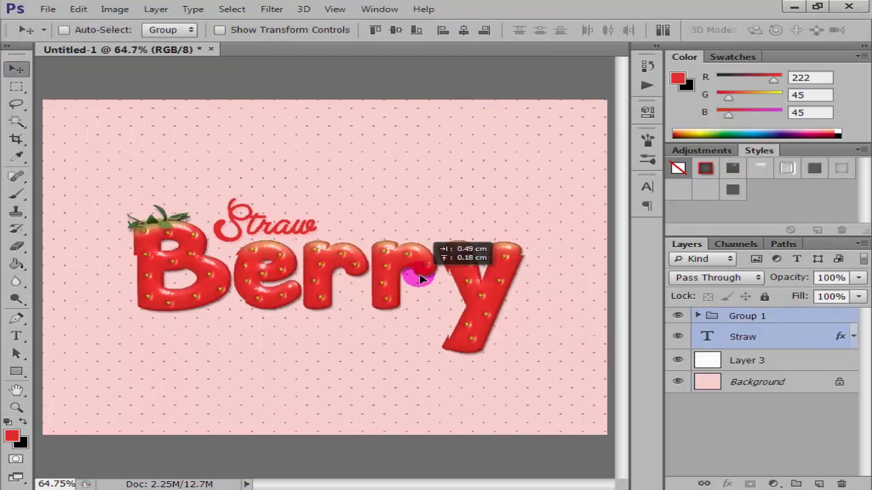
click(802, 361)
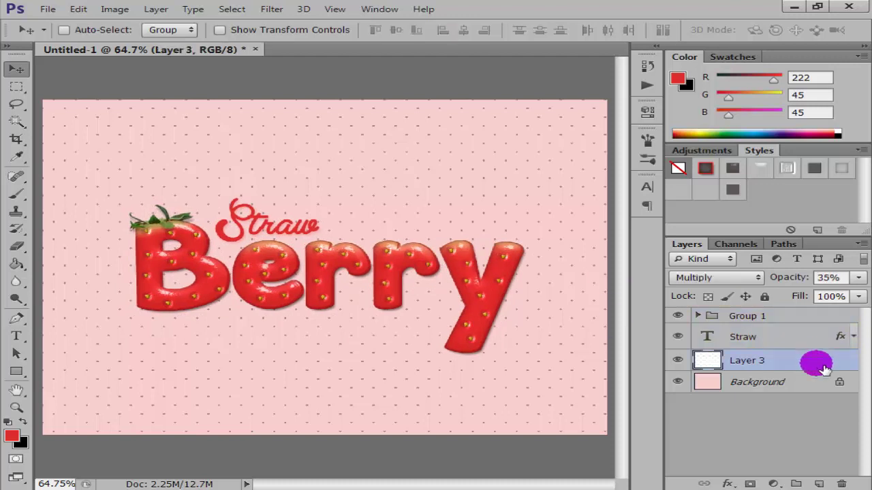
Erase the dots over the B and e of Berry with a 40 px eraser.
click(20, 196)
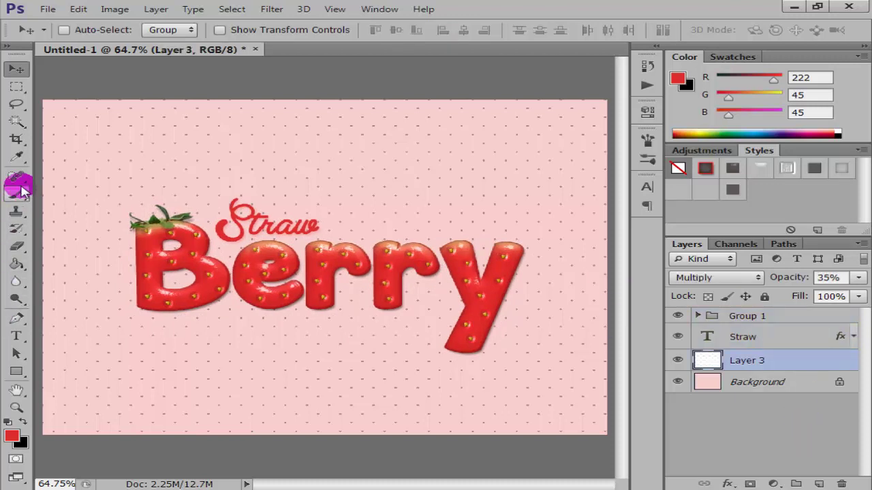
click(17, 246)
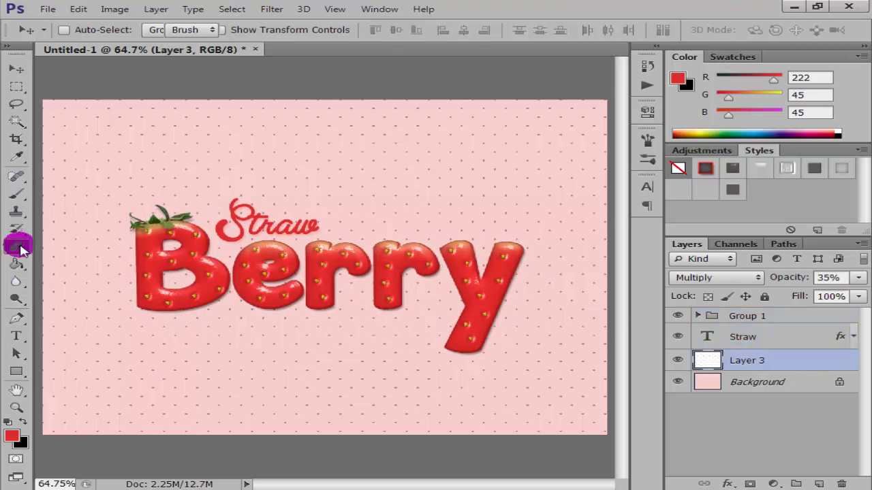
drag(195, 287, 185, 273)
right_click(186, 269)
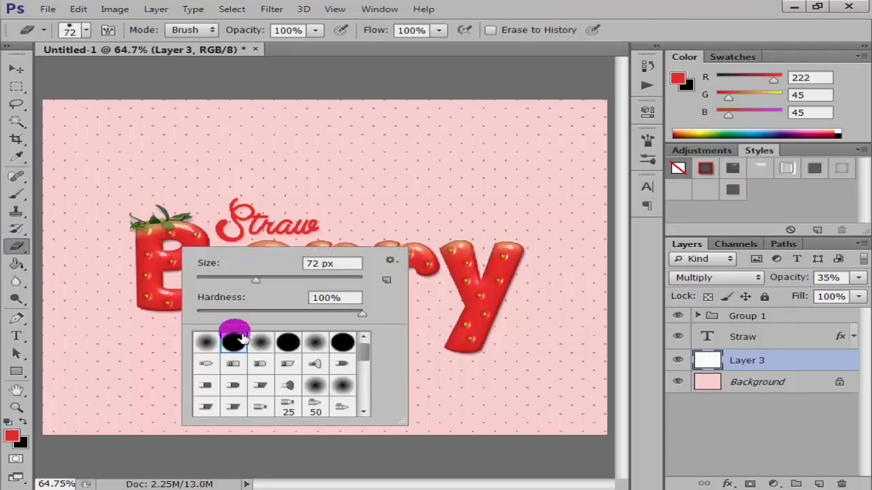
drag(253, 279, 229, 279)
key(Return)
mouse_move(156, 256)
mouse_down()
mouse_move(276, 271)
mouse_move(241, 294)
mouse_move(239, 284)
mouse_up()
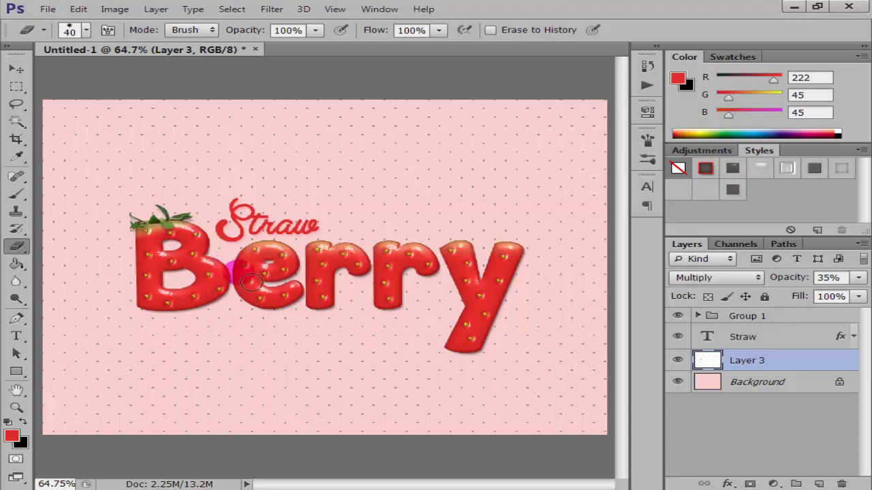
View the artwork at Actual Pixels with all panels hidden.
click(15, 104)
click(16, 68)
click(16, 407)
click(475, 31)
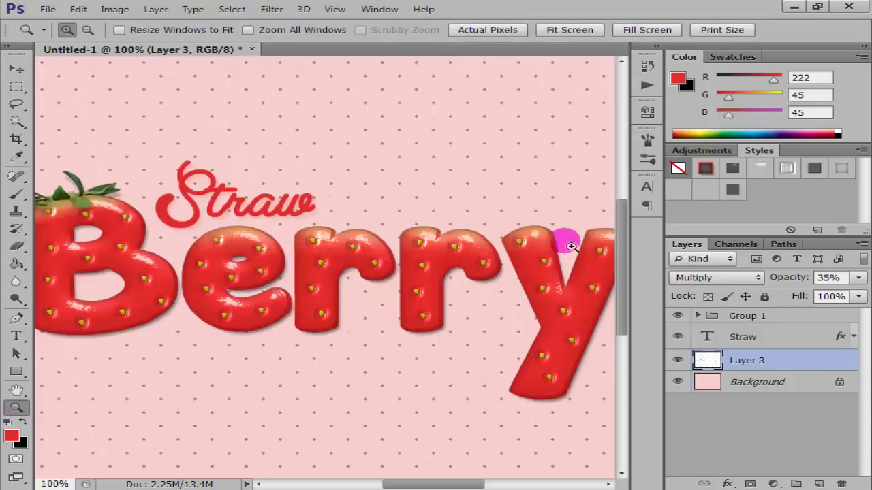
key(Tab)
drag(672, 482, 630, 484)
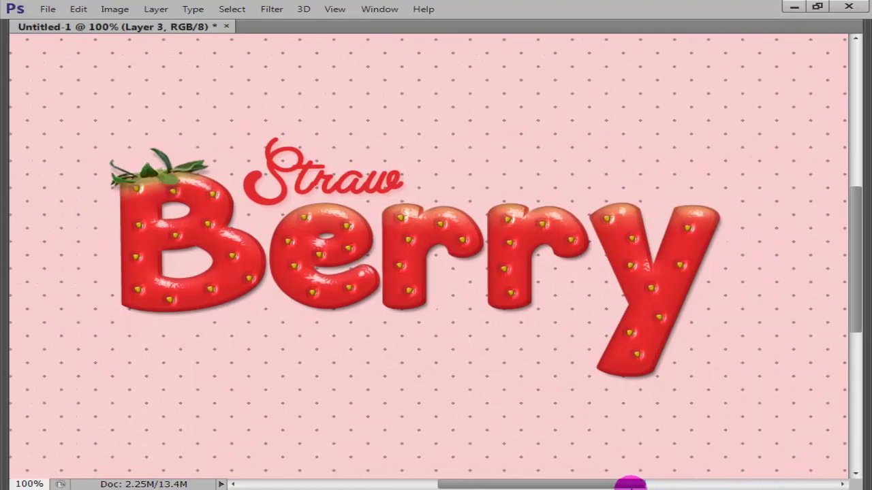